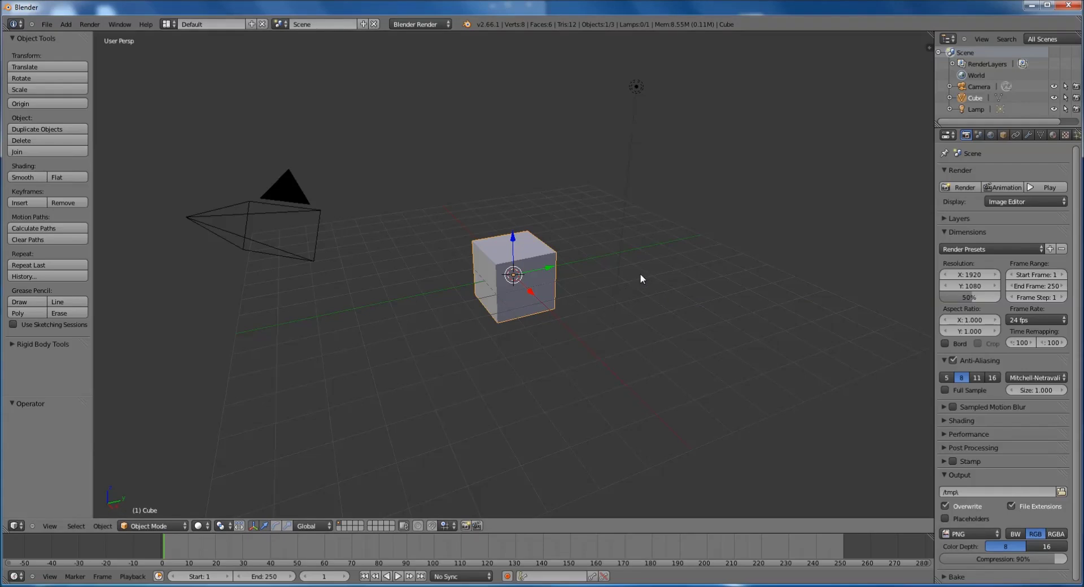
- Orbit the view to check how the cube sits relative to the grid, including near edge-on
middle_click_drag(574, 283, 569, 259)
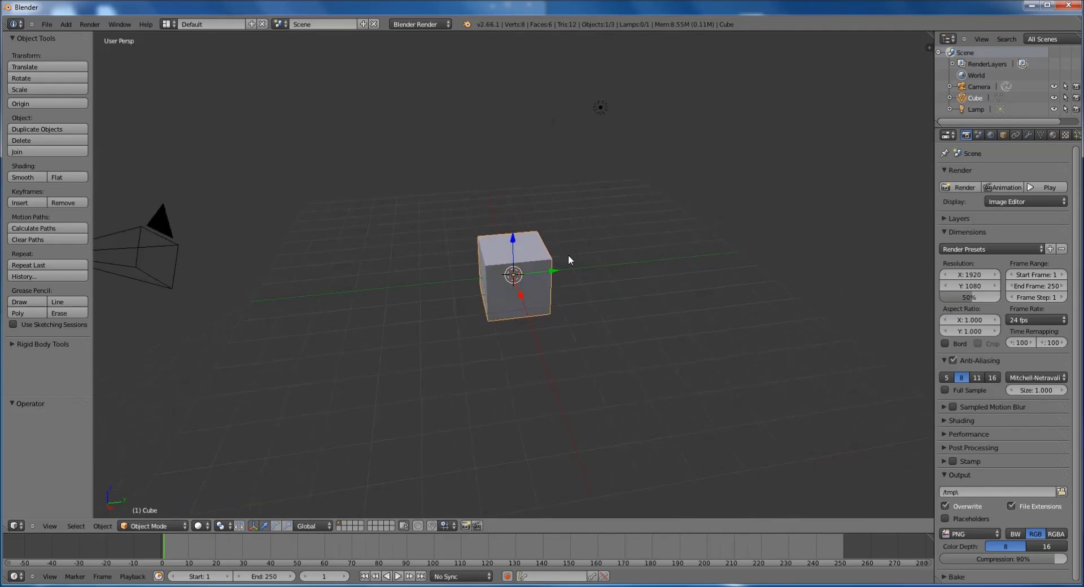
mouse_move(551, 300)
middle_mouse_down()
mouse_move(544, 237)
mouse_move(553, 310)
mouse_move(565, 305)
mouse_move(560, 293)
middle_mouse_up()
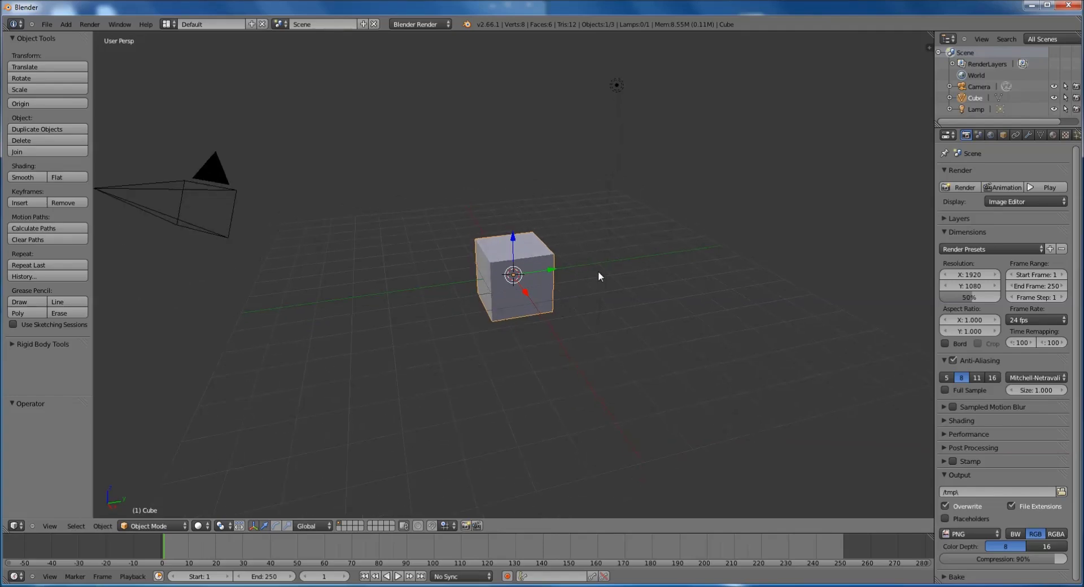
middle_click_drag(598, 271, 585, 301)
middle_click_drag(652, 340, 672, 272)
middle_click_drag(577, 307, 624, 278)
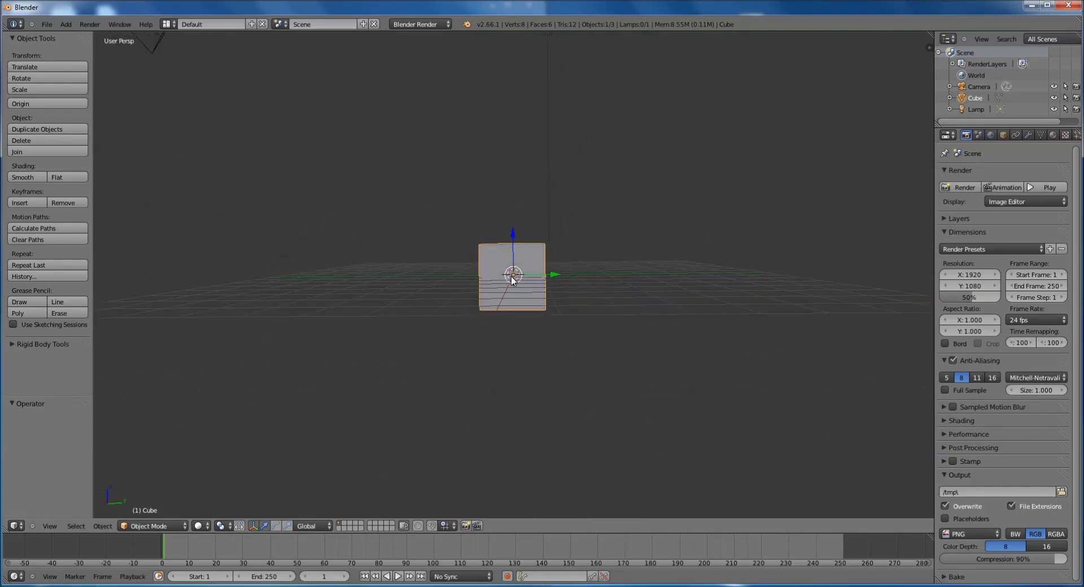
middle_click_drag(605, 283, 608, 277)
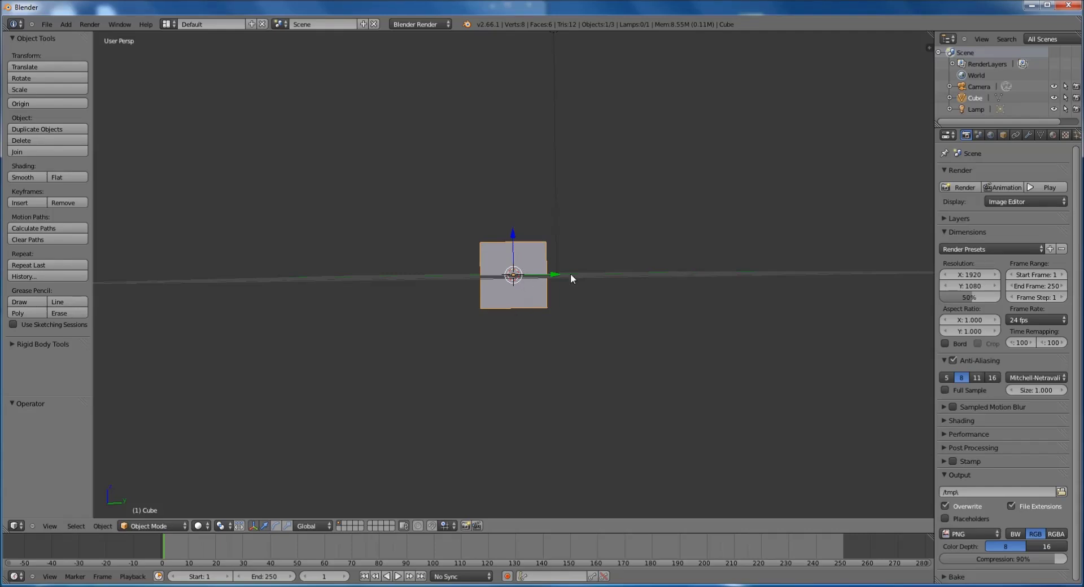
middle_click_drag(570, 273, 530, 279)
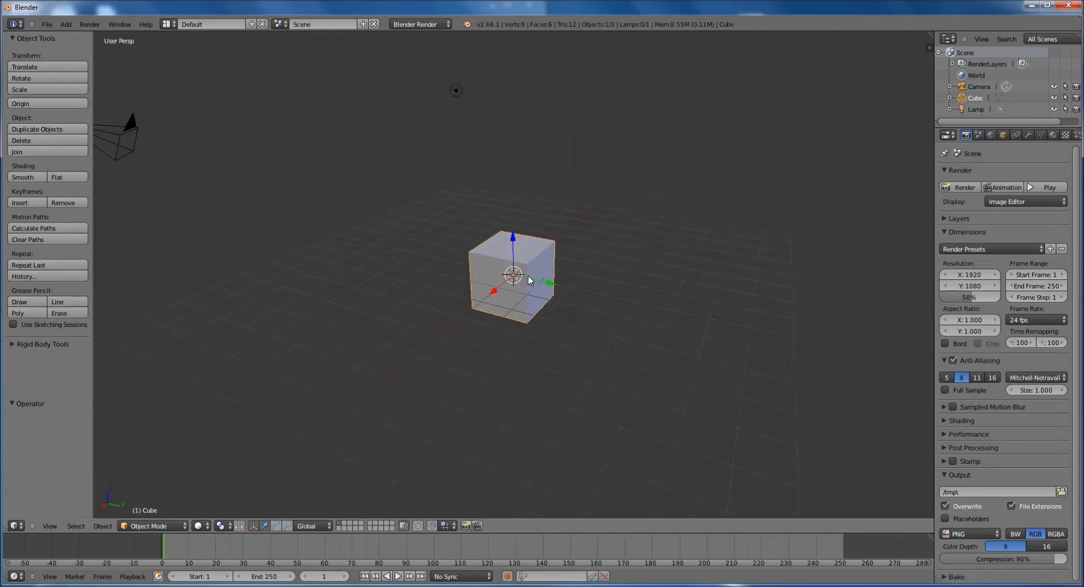
- Set the cube's Location Z to 1 in the N-panel Transform section
left_click_drag(515, 240, 516, 135)
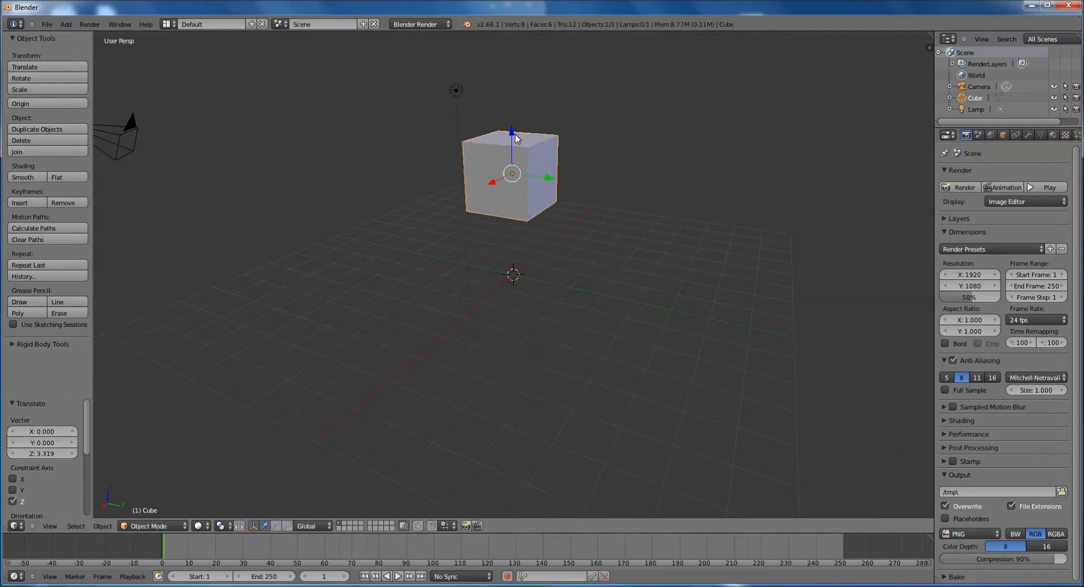
key("ctrl+z")
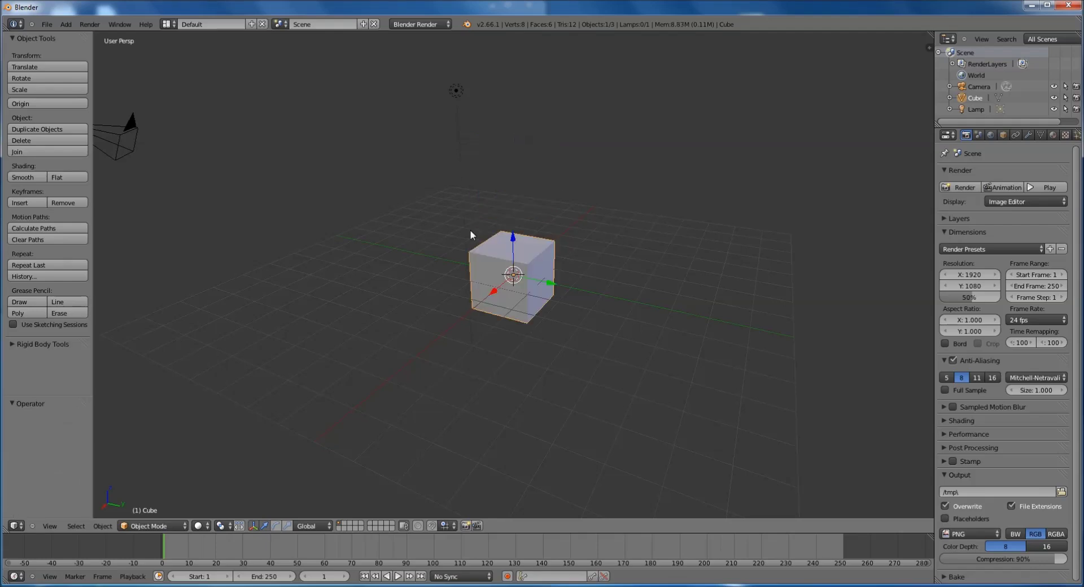
middle_click_drag(618, 214, 649, 220)
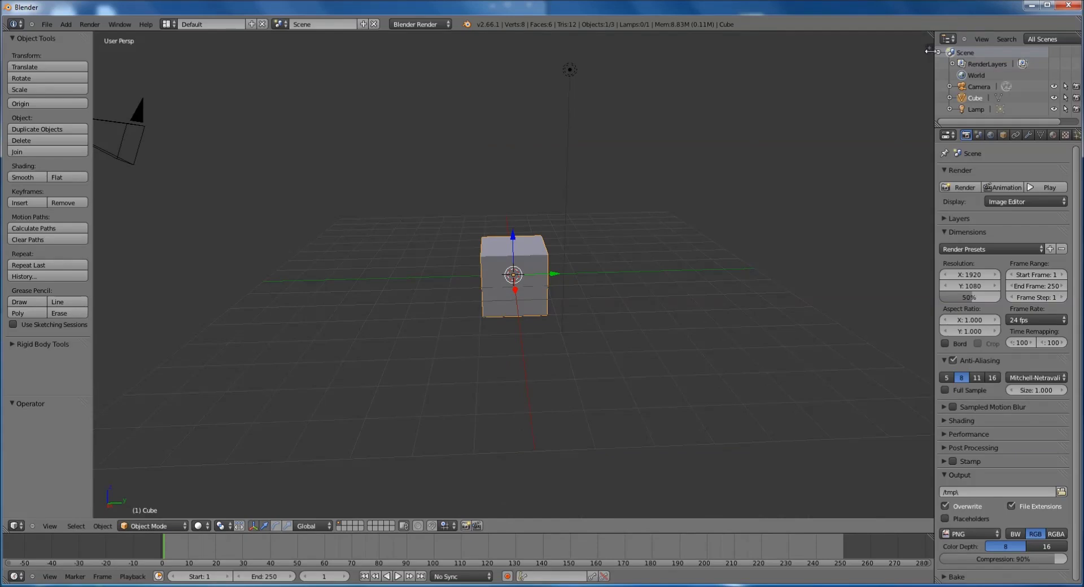
key("n")
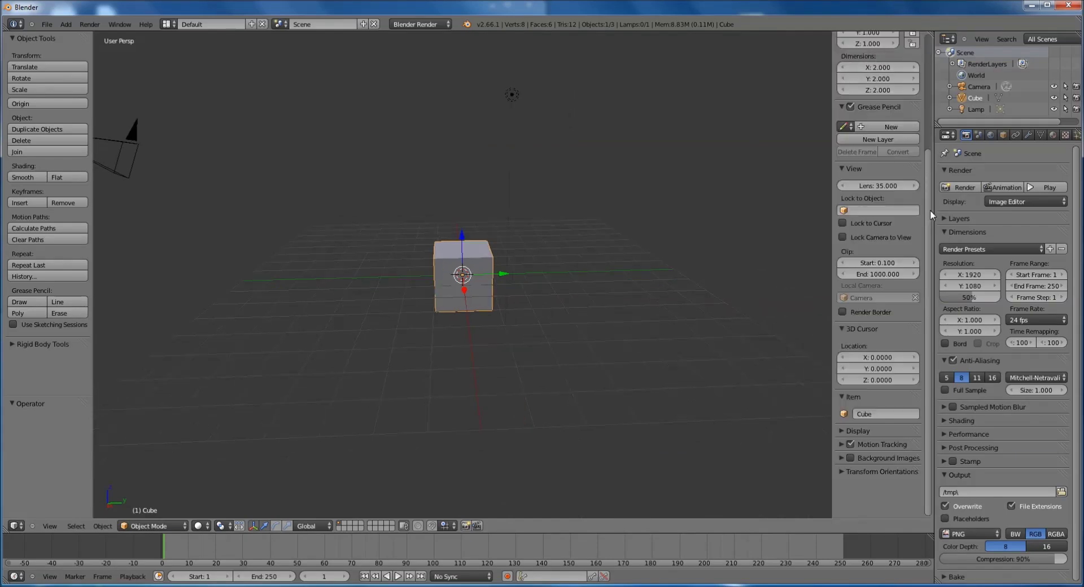
left_click_drag(930, 212, 933, 75)
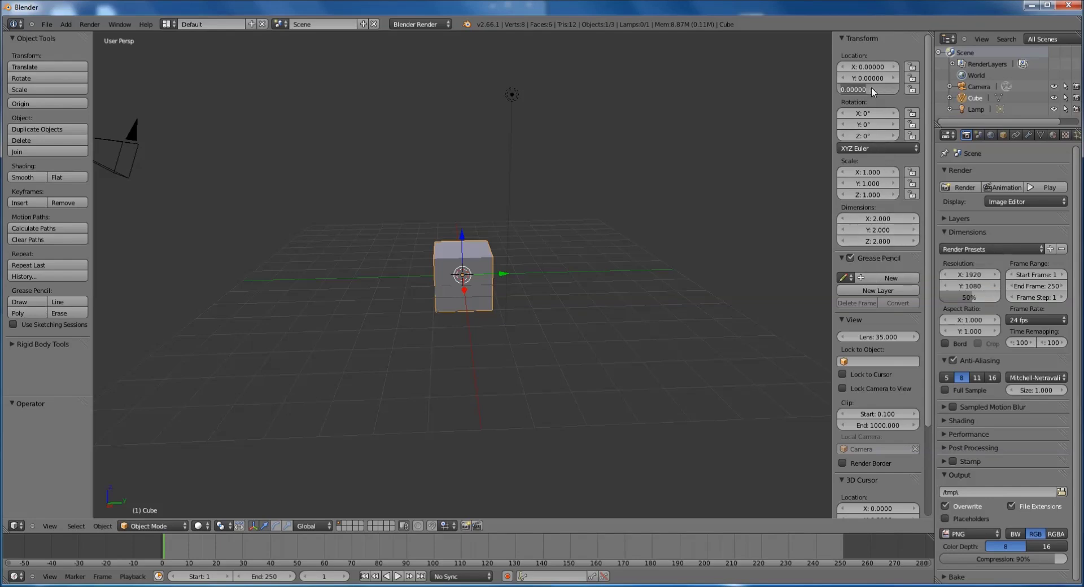
key("Return")
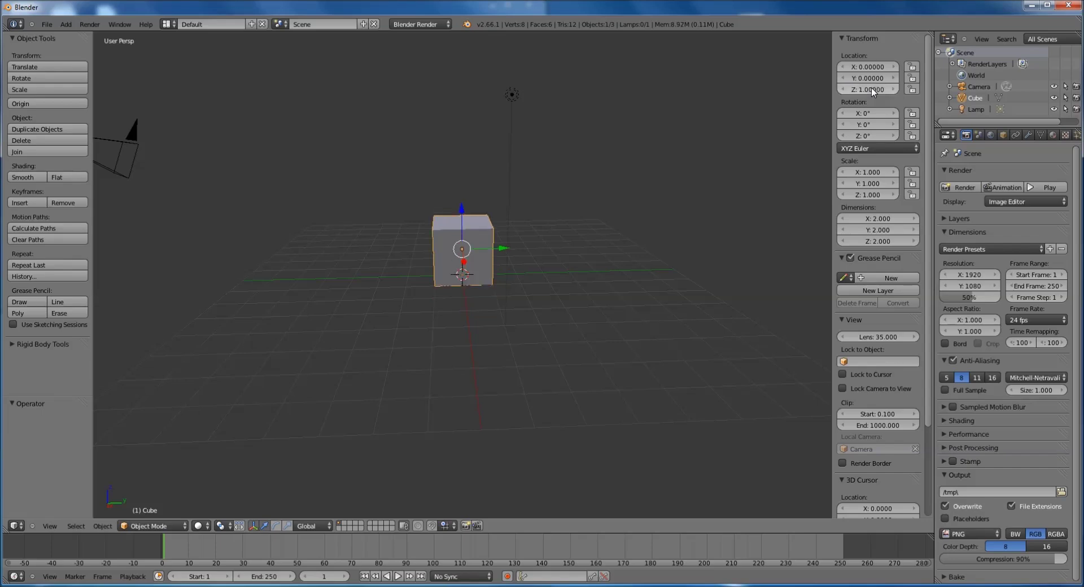
middle_click_drag(539, 150, 505, 249)
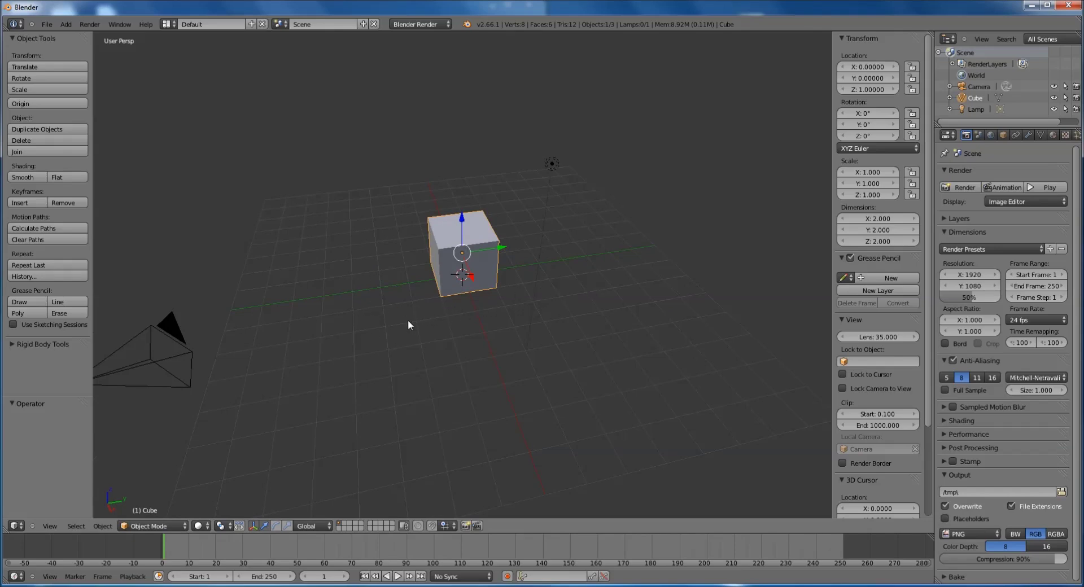
middle_click_drag(490, 313, 497, 305)
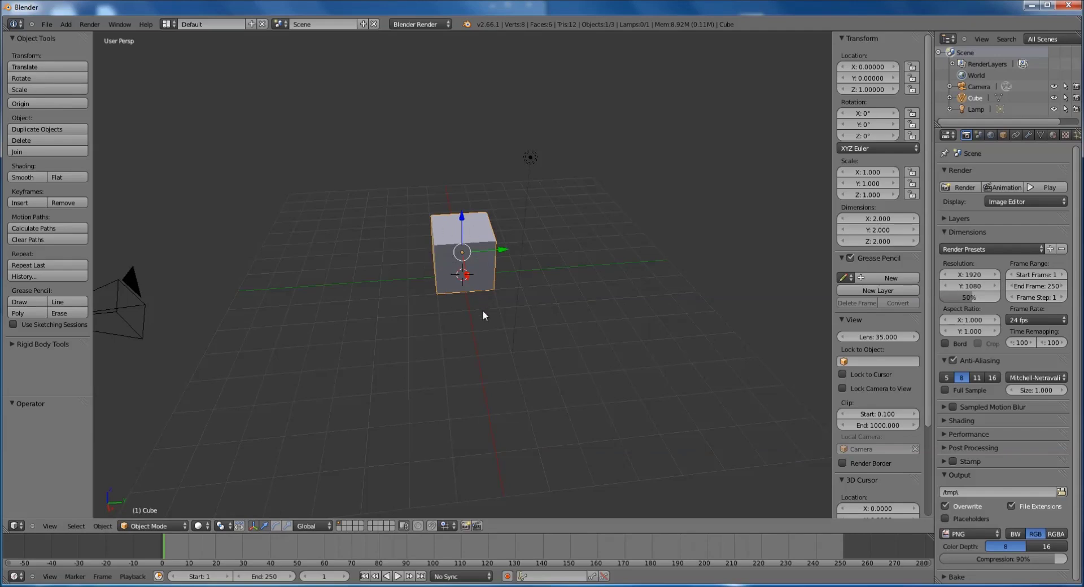
middle_click_drag(483, 312, 509, 281)
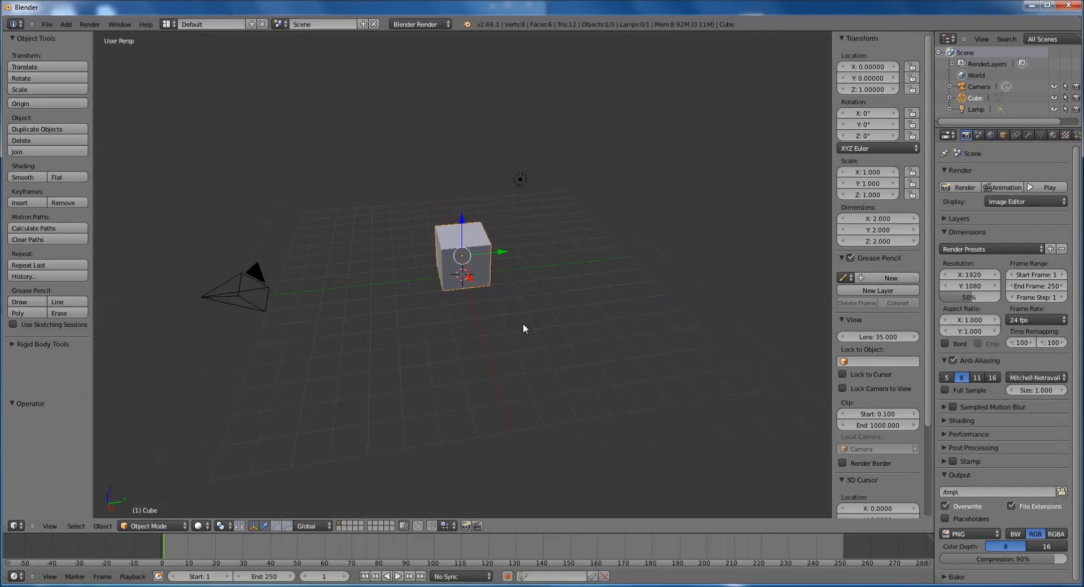
mouse_move(523, 324)
middle_mouse_down()
mouse_move(538, 286)
mouse_move(424, 392)
mouse_move(548, 320)
mouse_move(540, 307)
mouse_move(540, 322)
mouse_move(518, 321)
mouse_move(525, 300)
mouse_move(527, 312)
middle_mouse_up()
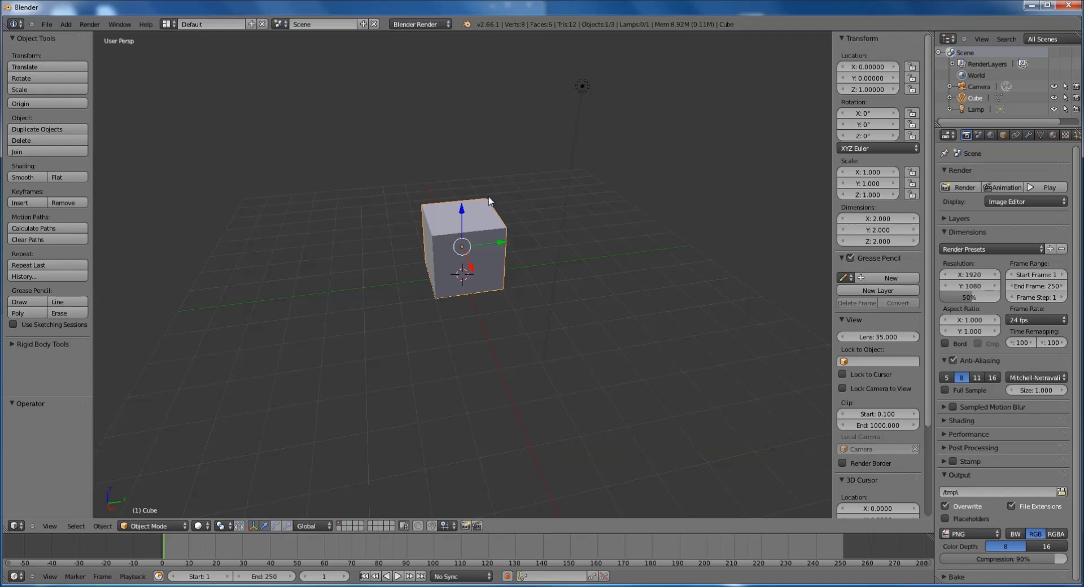
- Start a DirectX (.x) export of the scene from File > Export
left_click(45, 25)
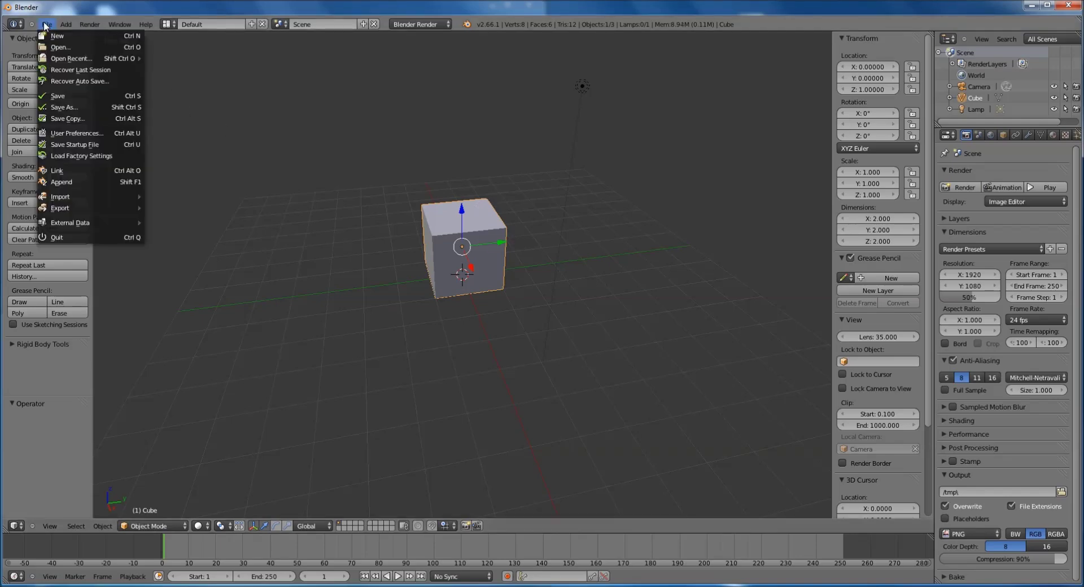
mouse_move(73, 208)
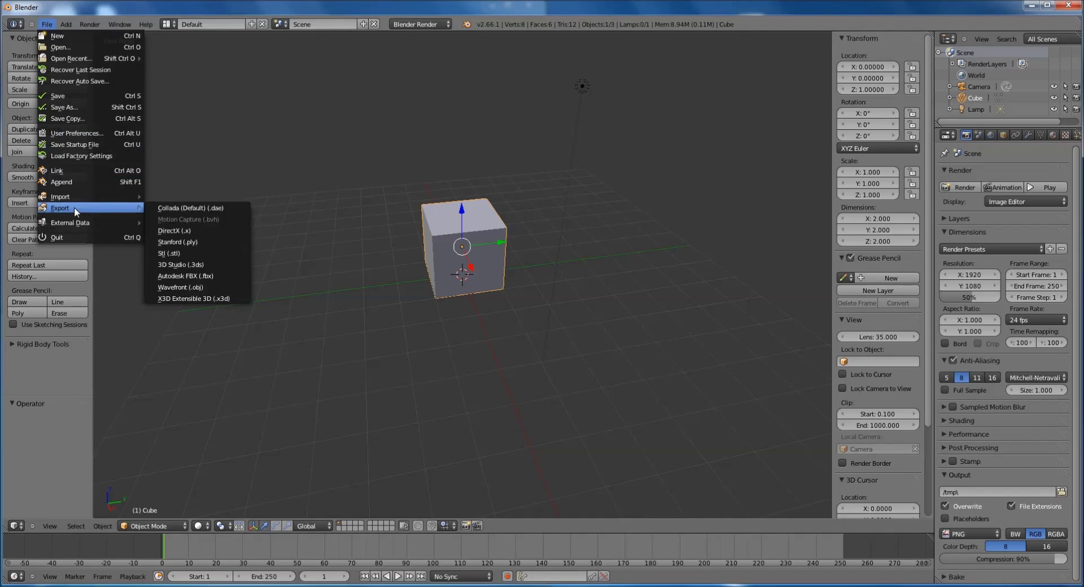
left_click(196, 230)
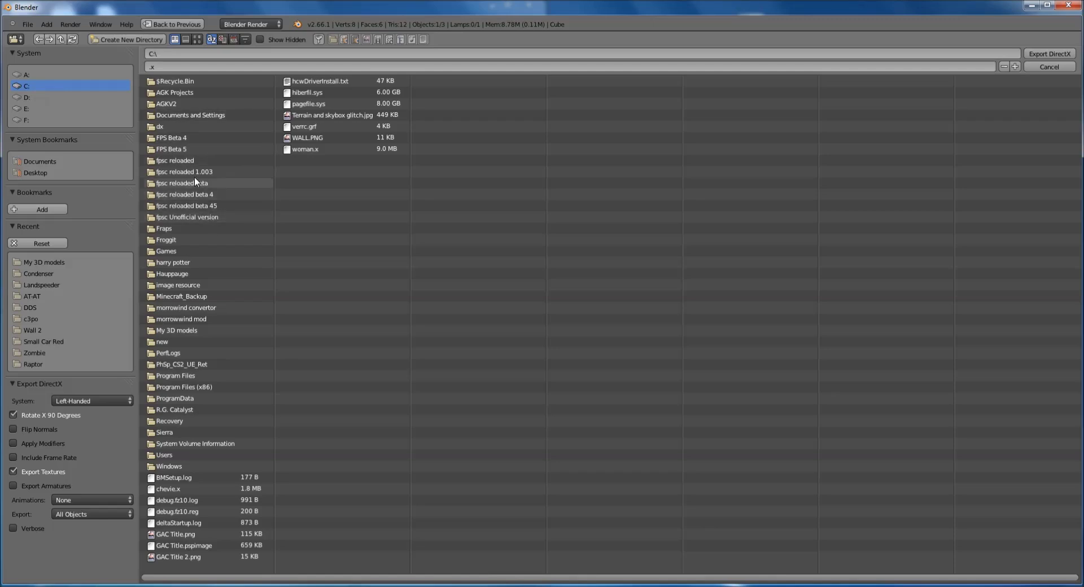
- Export the cube as box.x into C:\FPS Beta 5\Files\entitybank\user\Object Import
left_click(176, 149)
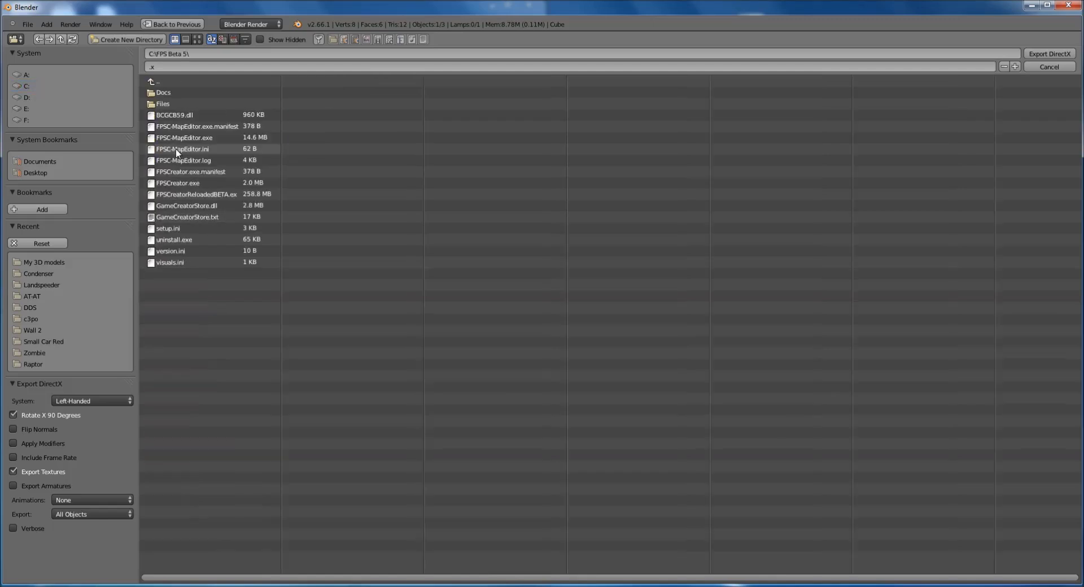
left_click(168, 105)
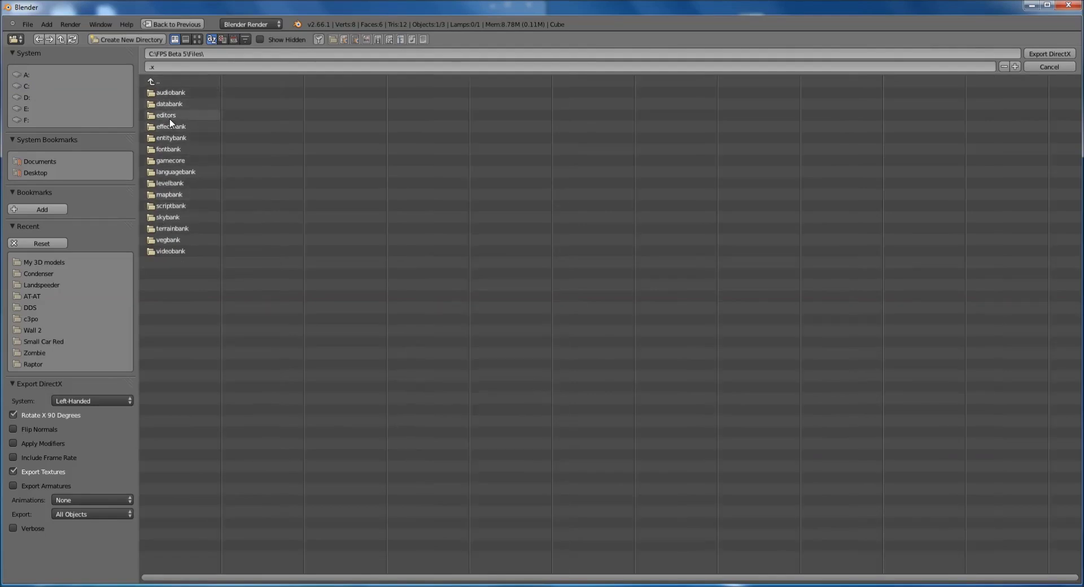
left_click(169, 137)
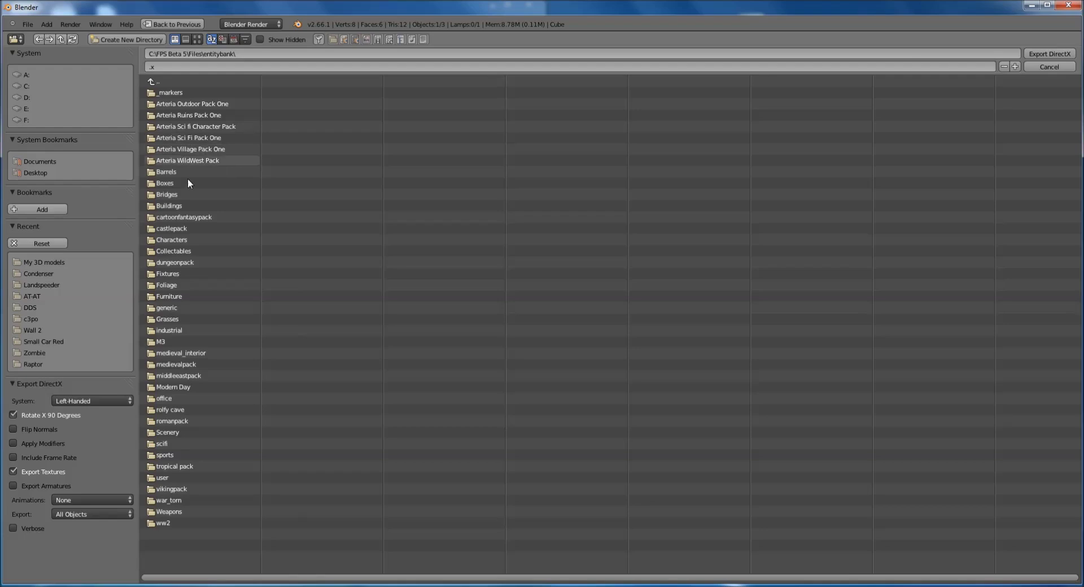
left_click(163, 478)
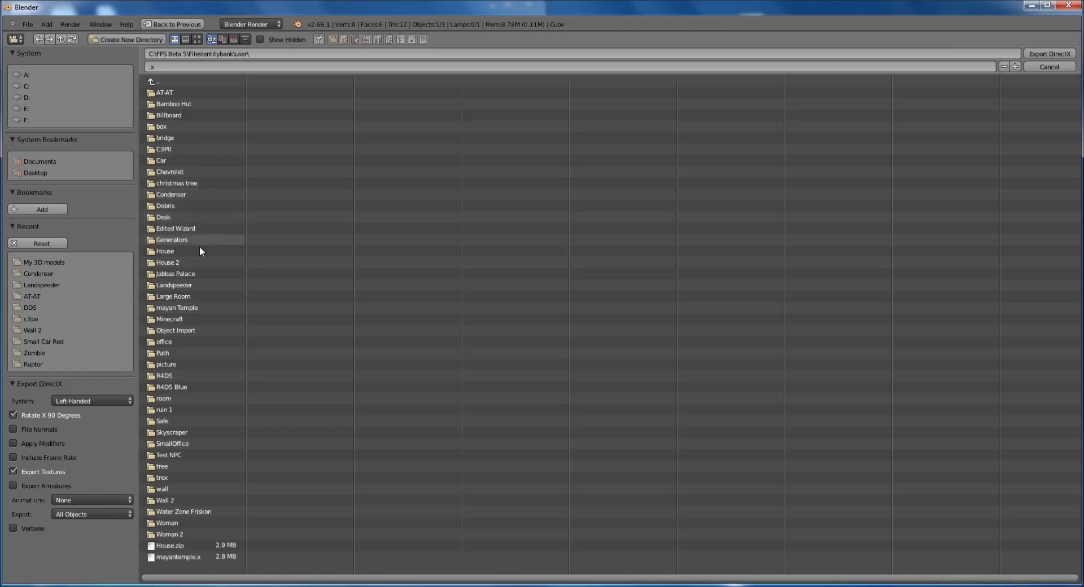
left_click(185, 334)
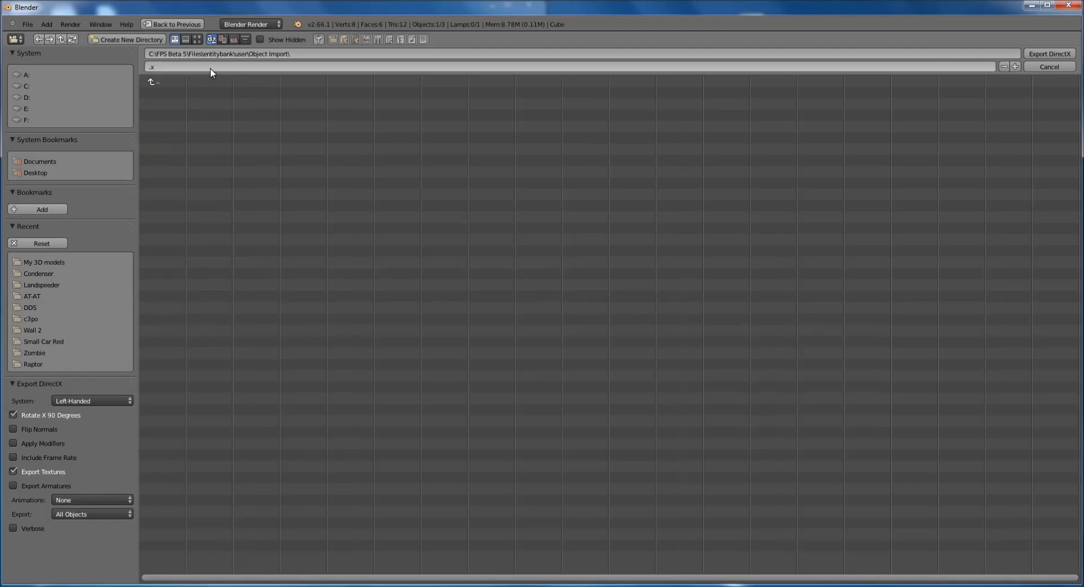
left_click(182, 66)
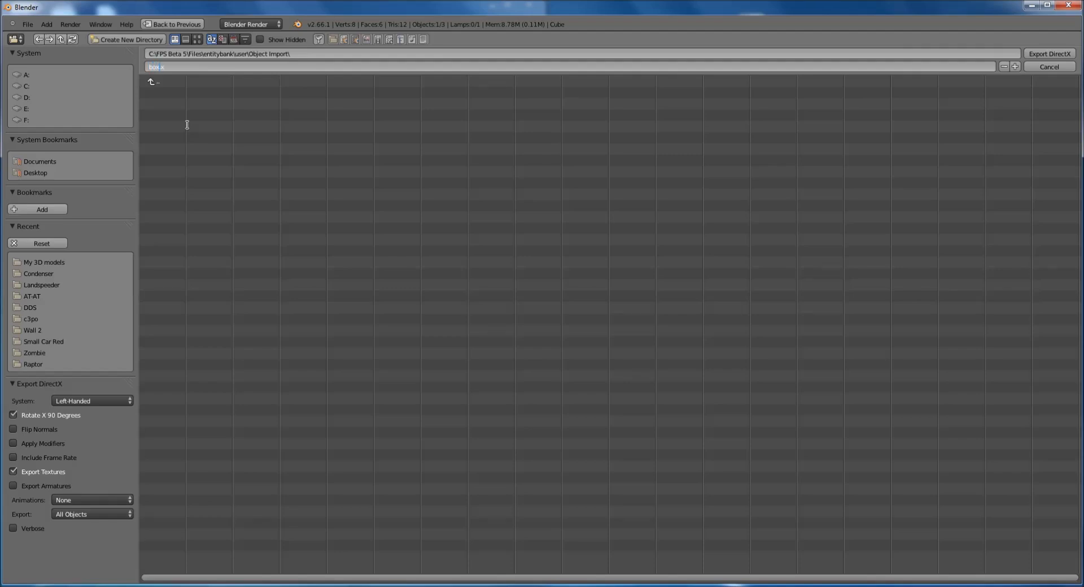
left_click(1045, 55)
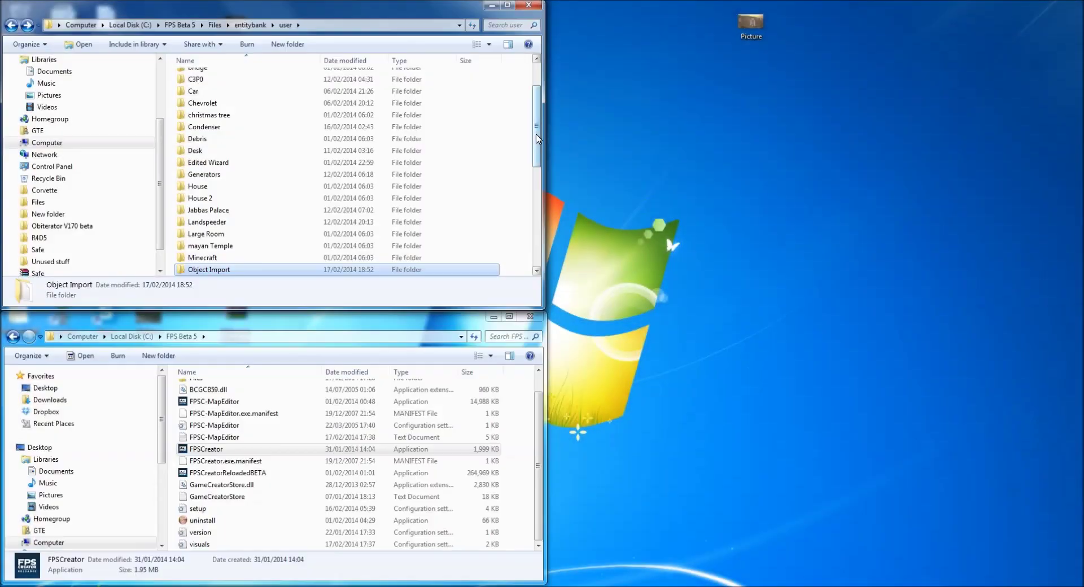
- Check the Object Import folder for the exported box.x, then return to the user folder
scroll(236, 241, "down", 1)
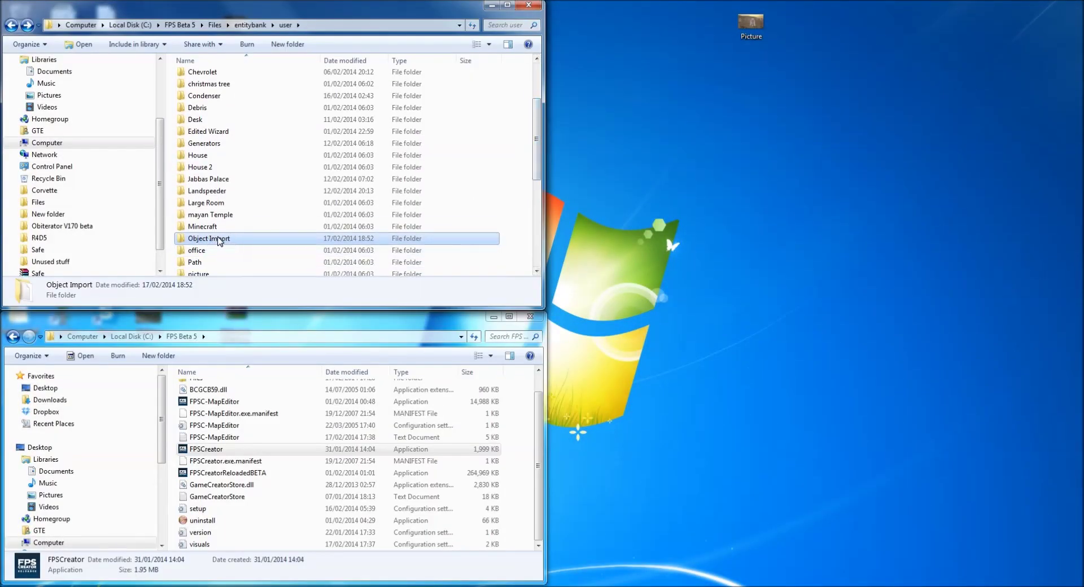
mouse_move(221, 243)
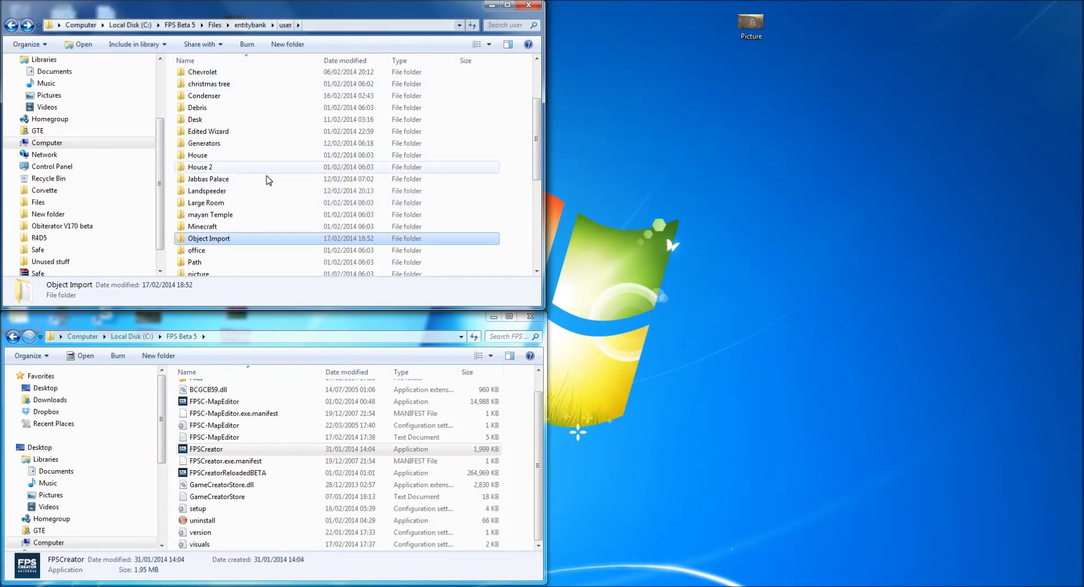
double_click(224, 240)
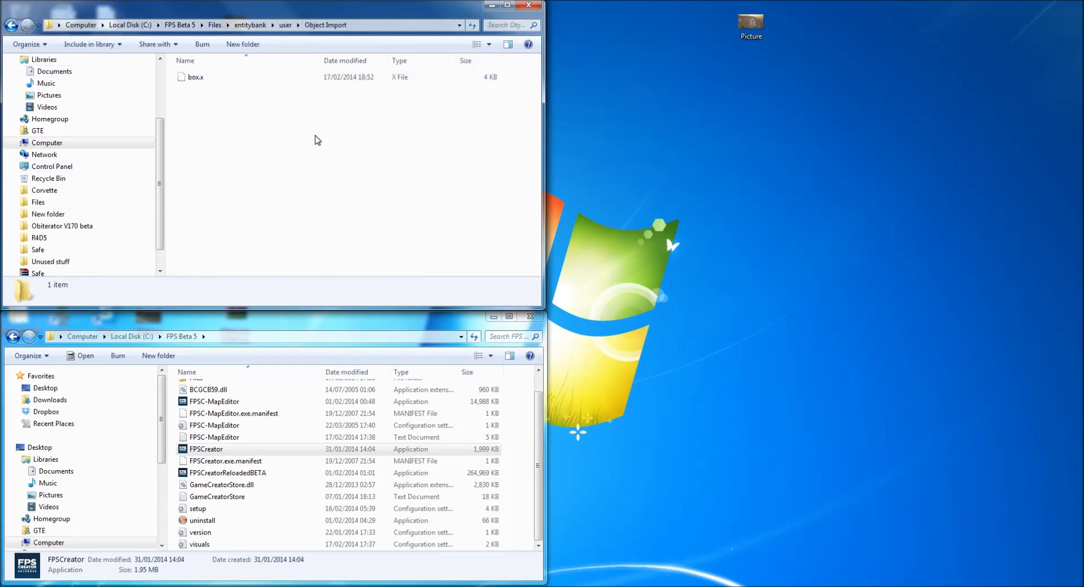
left_click(11, 25)
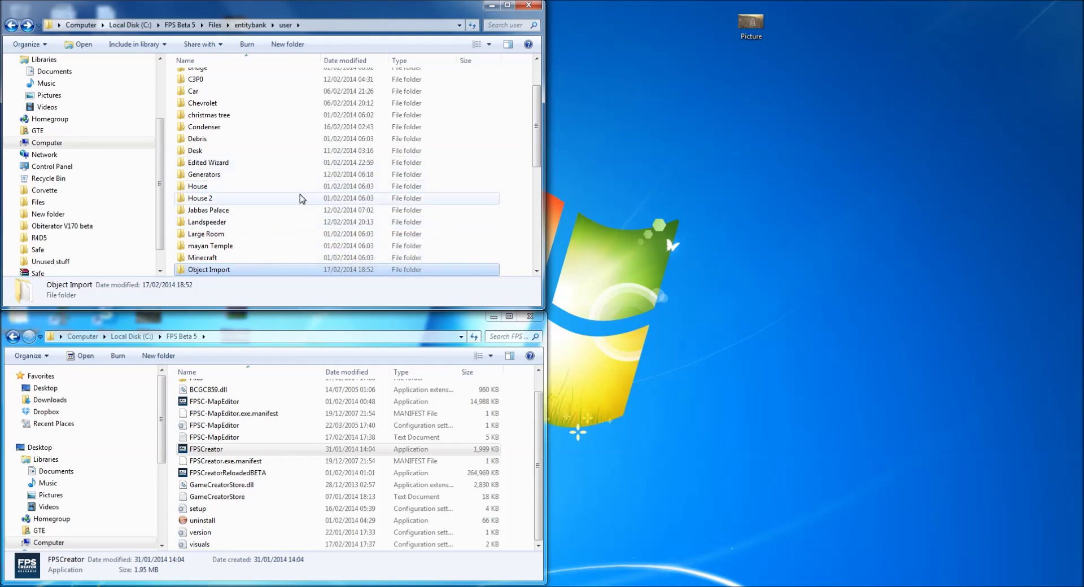
- Open the R4D5 folder to view its r4d5 files
mouse_move(537, 152)
left_mouse_down()
mouse_move(541, 99)
mouse_move(547, 168)
left_mouse_up()
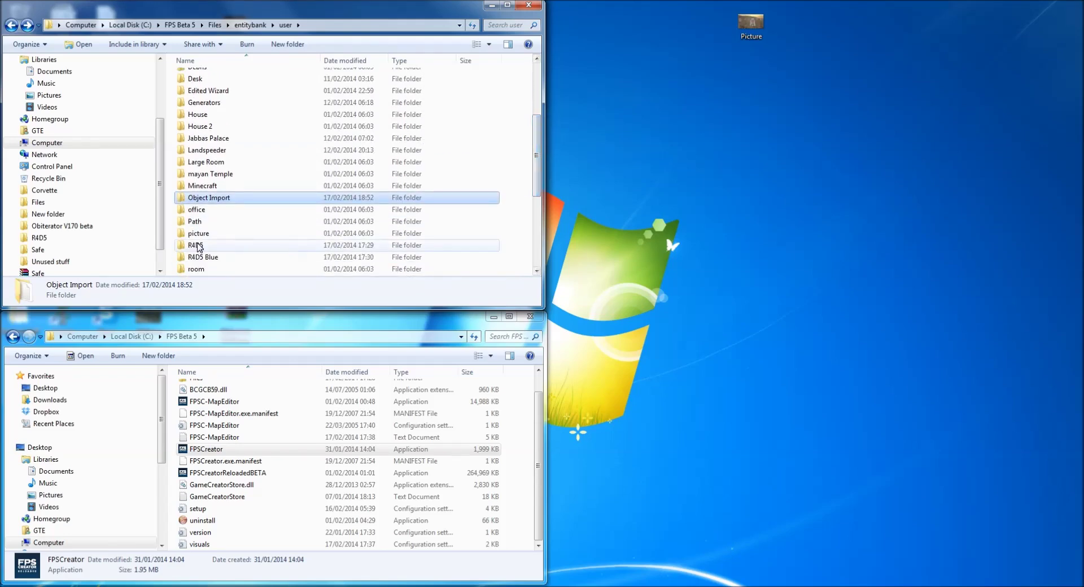
left_click(202, 246)
double_click(203, 246)
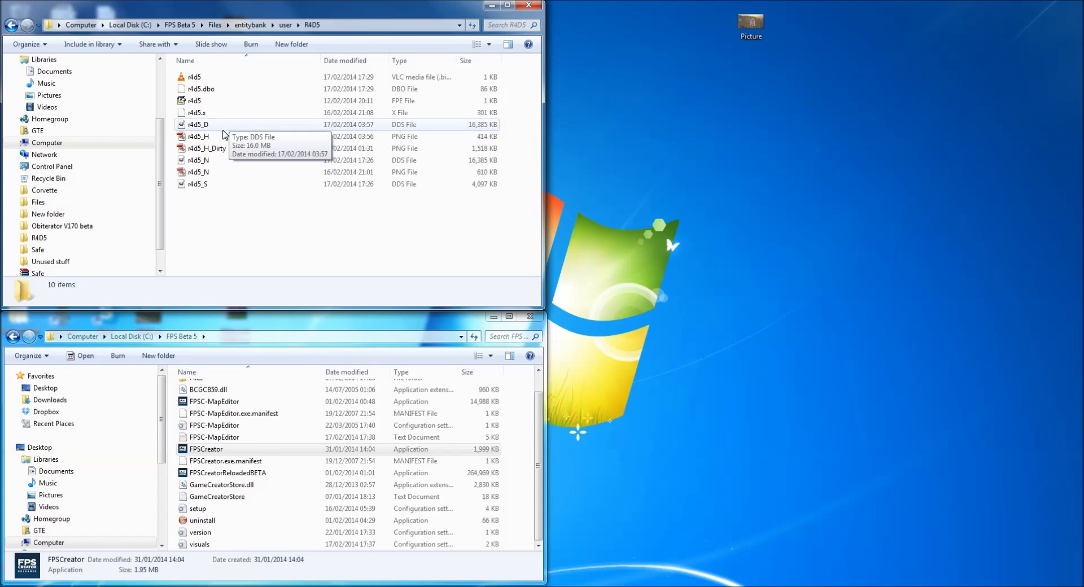
- Copy r4d5.fpe from R4D5 into the Object Import folder
left_click(207, 102)
right_click(220, 104)
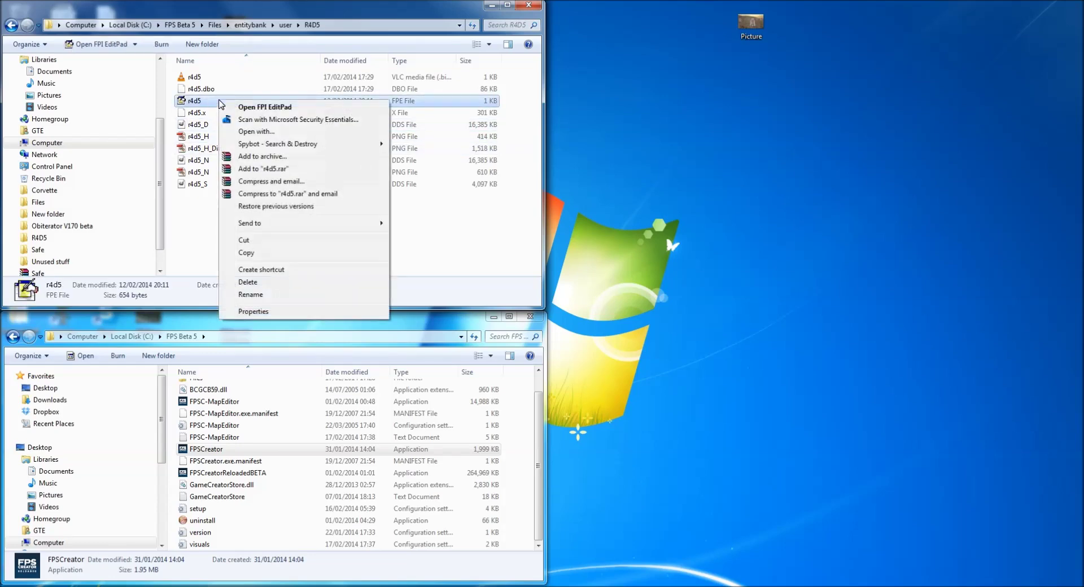
left_click(246, 253)
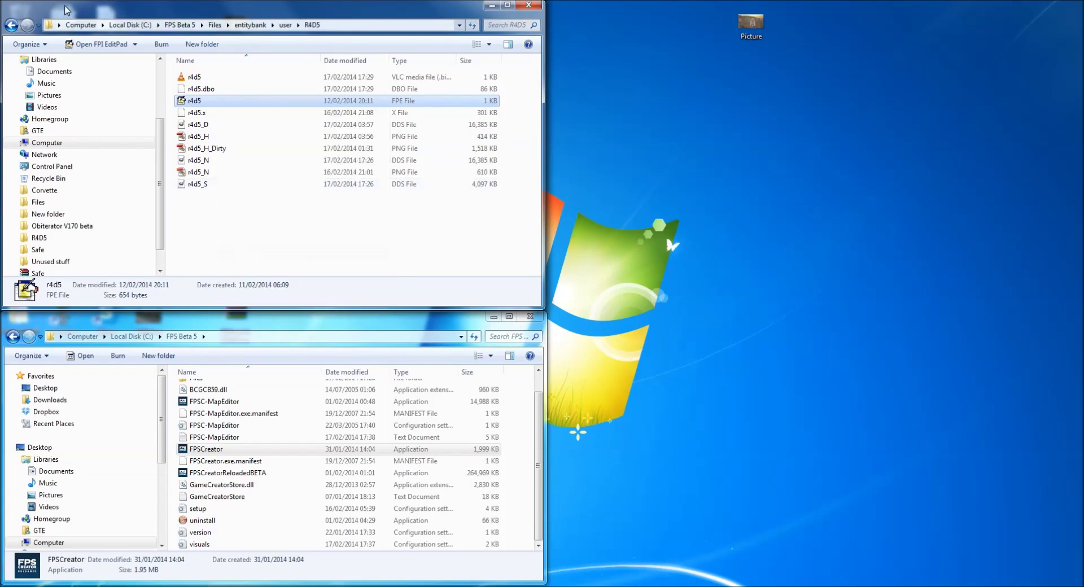
left_click(11, 25)
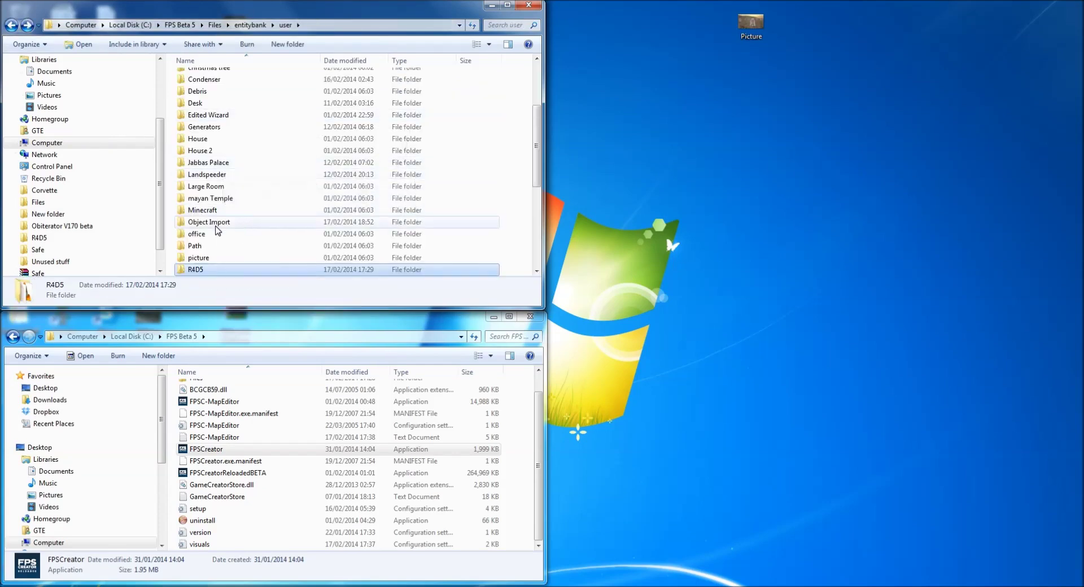
double_click(240, 223)
right_click(204, 116)
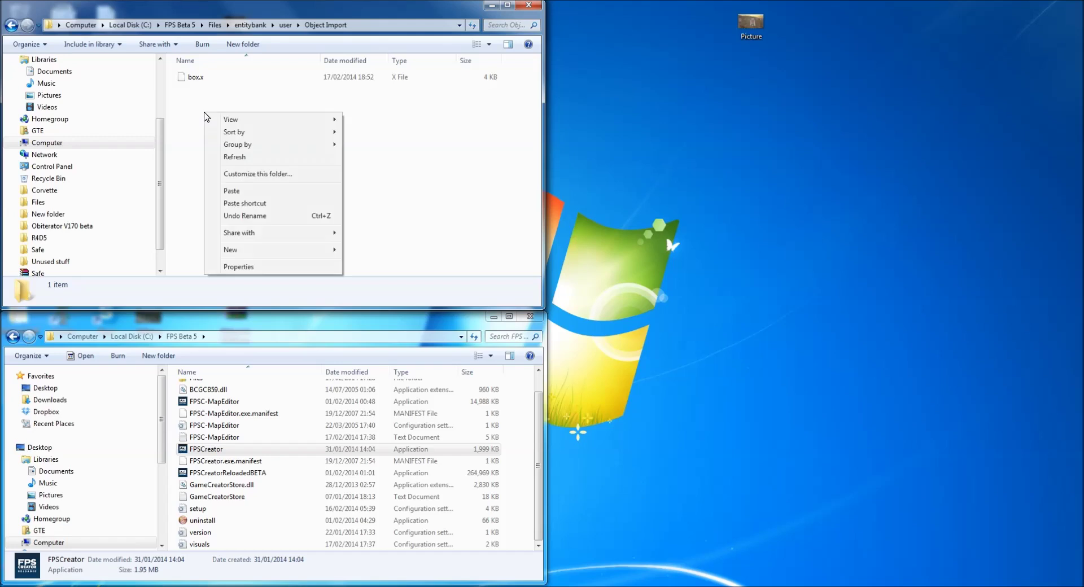
left_click(257, 196)
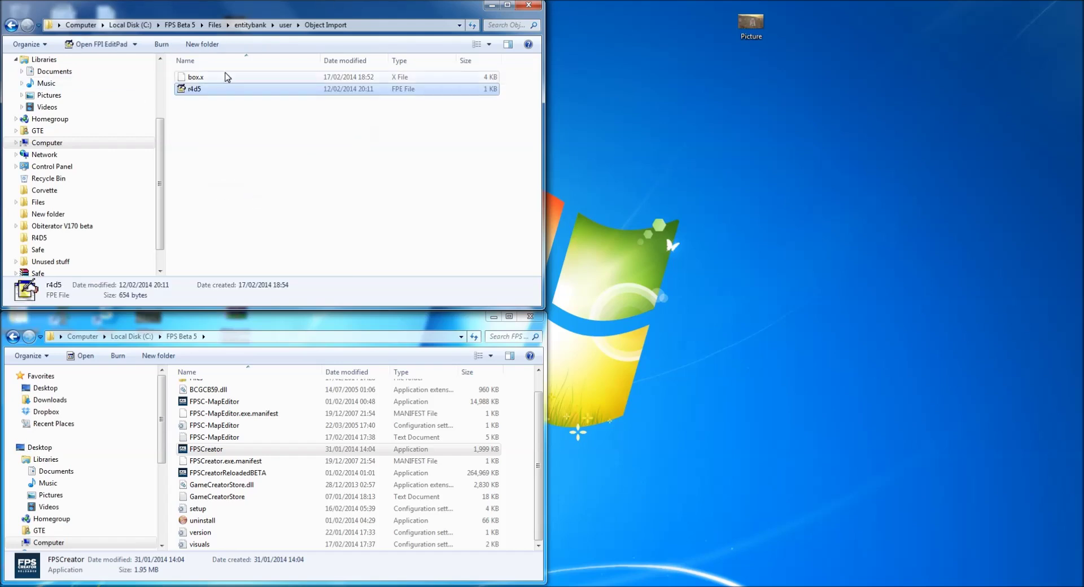
- Rename the pasted copy to box and open box.fpe for editing
right_click(198, 90)
left_click(289, 287)
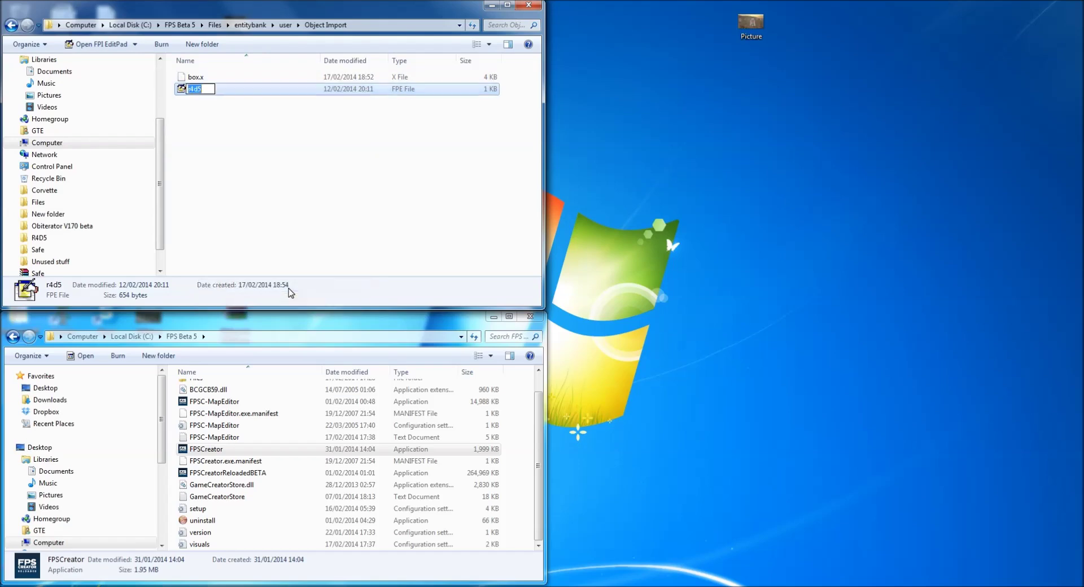
type("box")
key("Return")
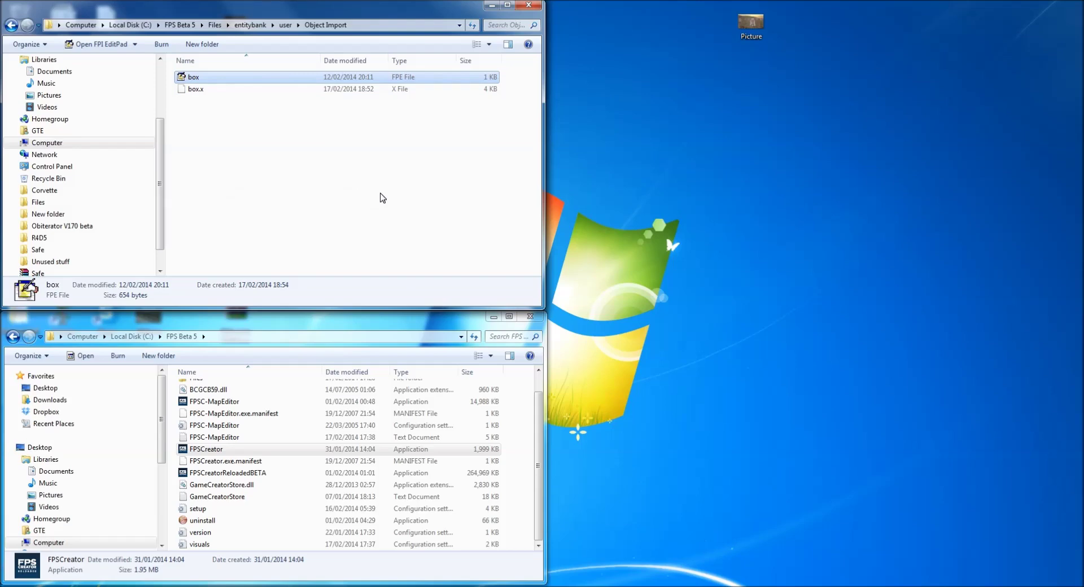
double_click(193, 78)
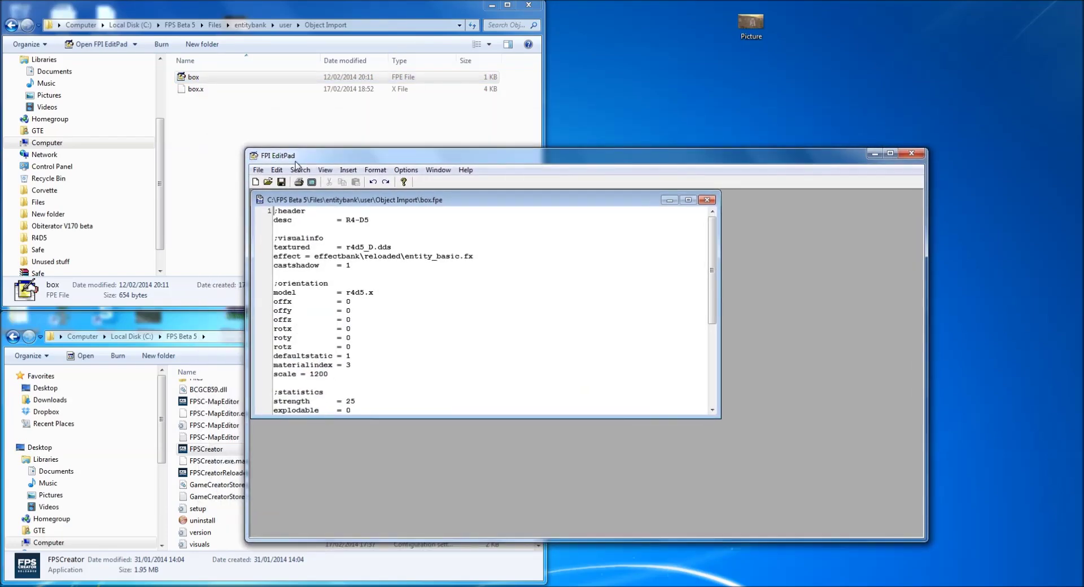
- Edit box.fpe: description Box, blank texture entry, model box.x
left_click_drag(542, 158, 622, 136)
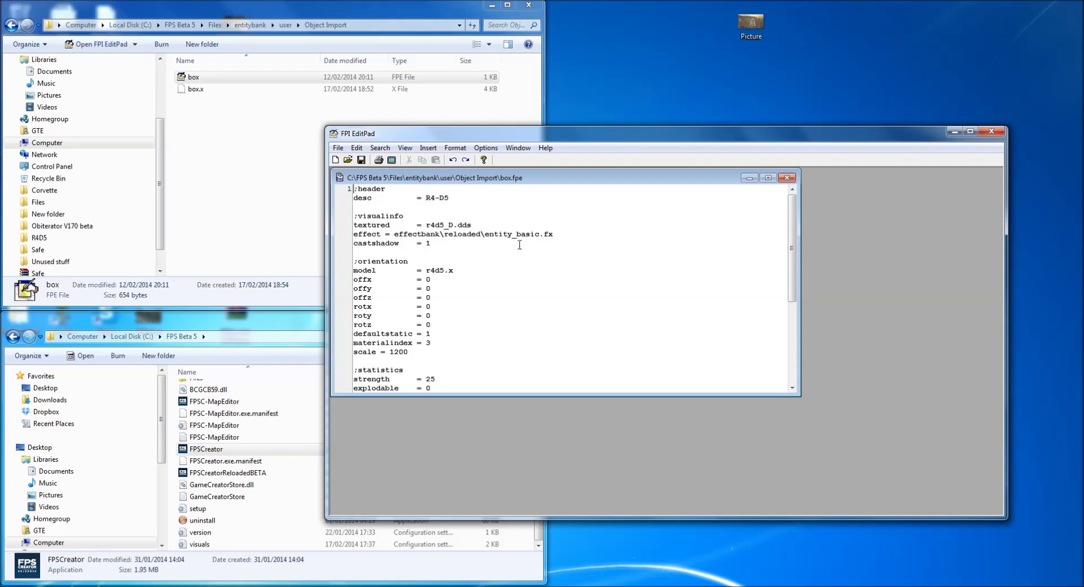
left_click_drag(449, 198, 426, 197)
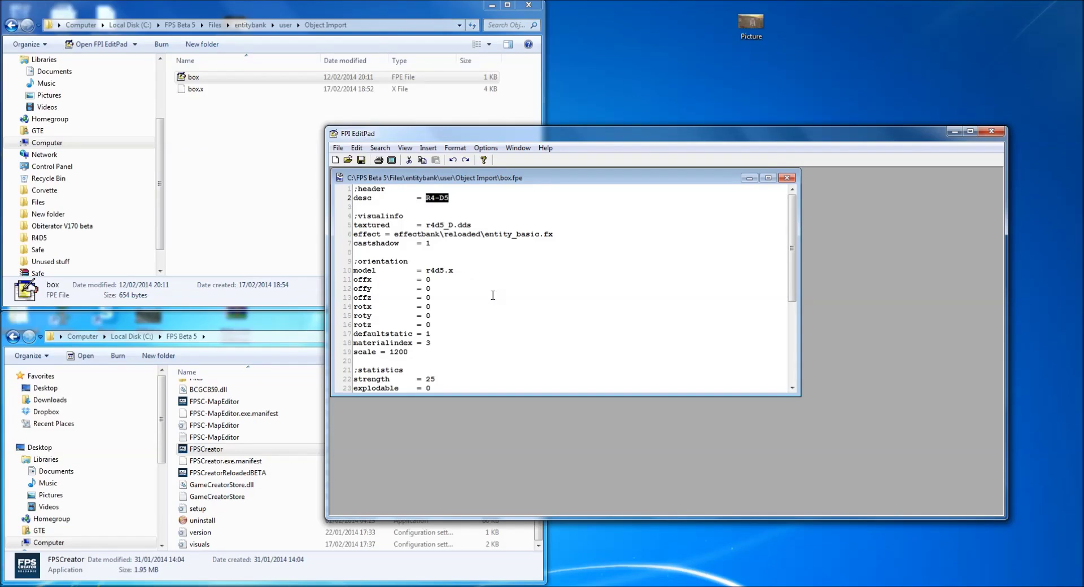
type("Box")
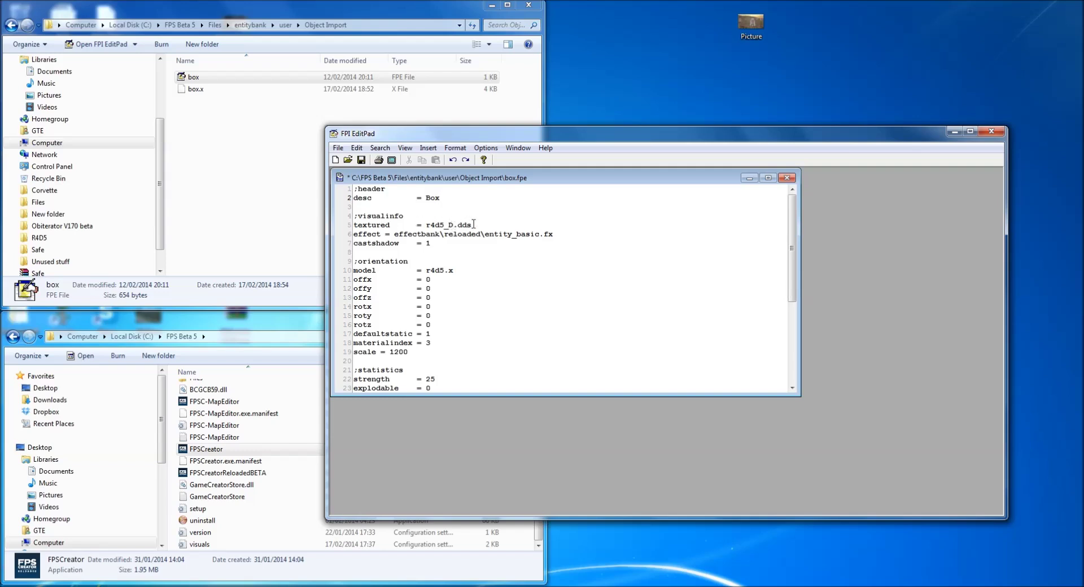
left_click_drag(473, 224, 426, 225)
key("BackSpace")
left_click_drag(445, 270, 427, 266)
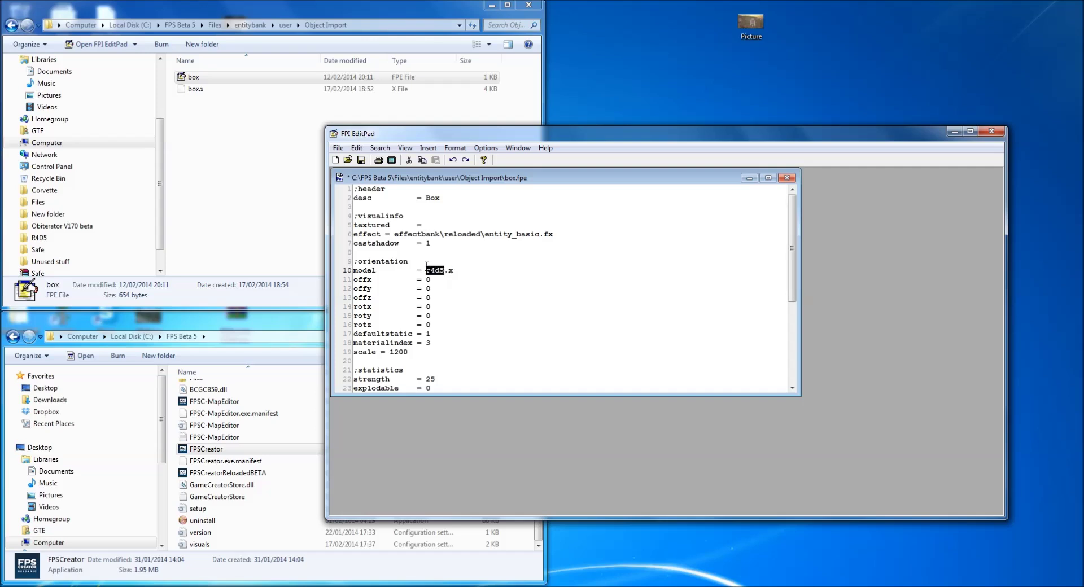
type("box")
left_click_drag(792, 266, 811, 188)
- Save box.fpe, close FPI EditPad, and go to the FPS Beta 5 folder
left_click(338, 149)
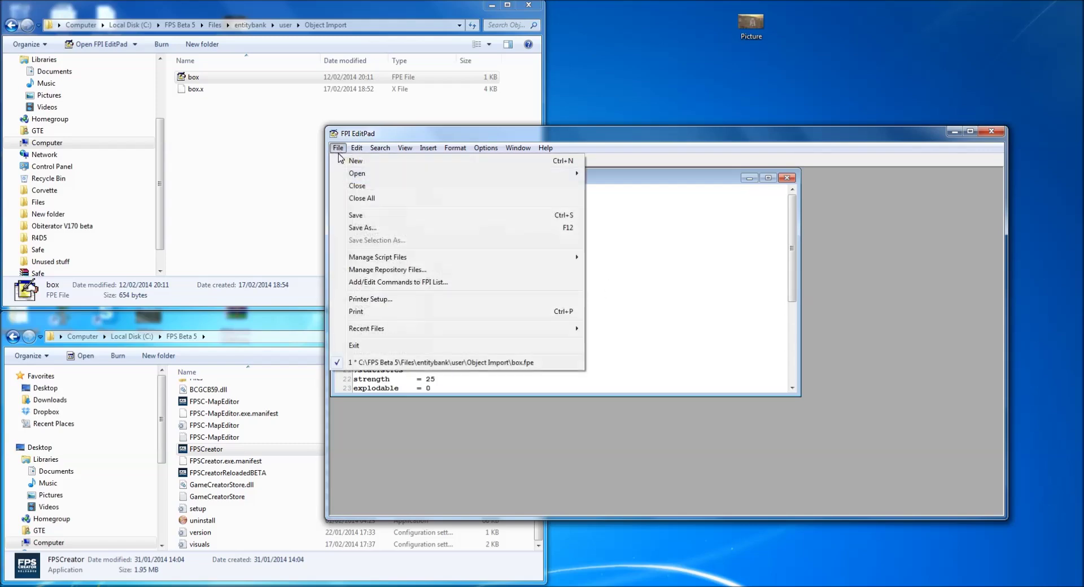
left_click(356, 215)
left_click(994, 133)
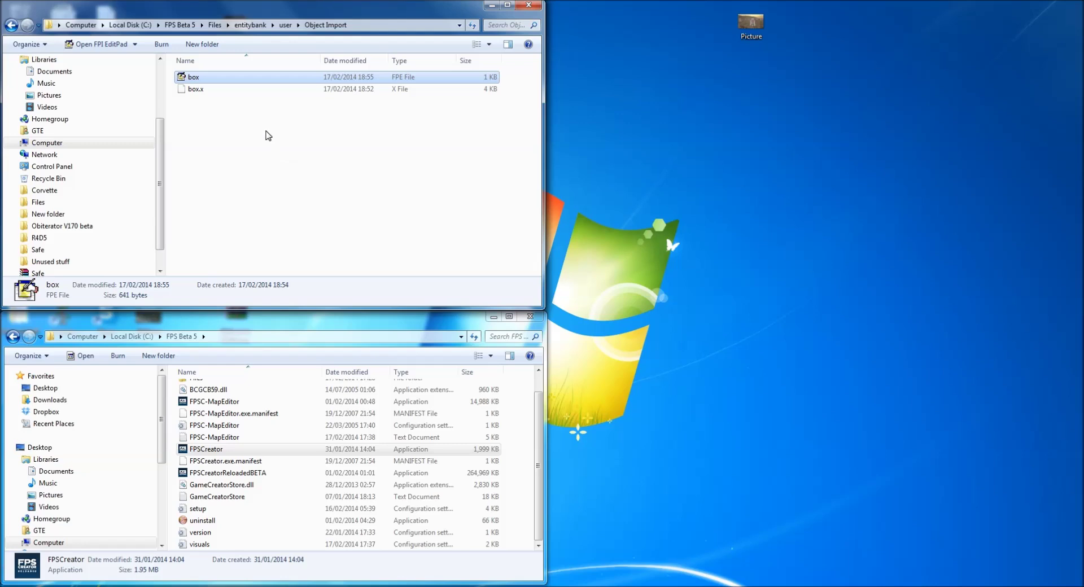
left_click(303, 319)
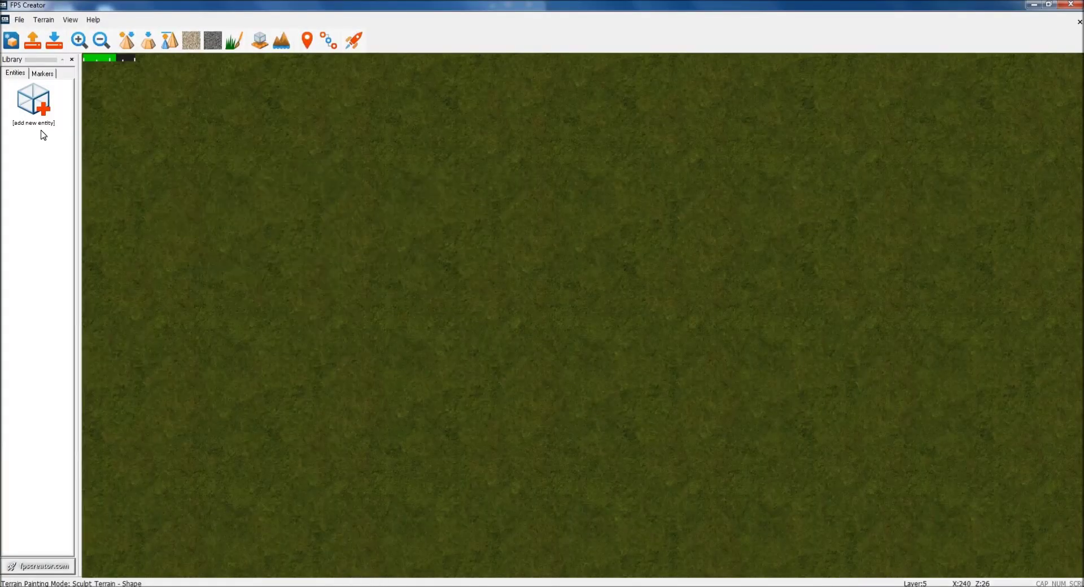
- Add the box entity from user > Object Import to the entity library
left_click(40, 109)
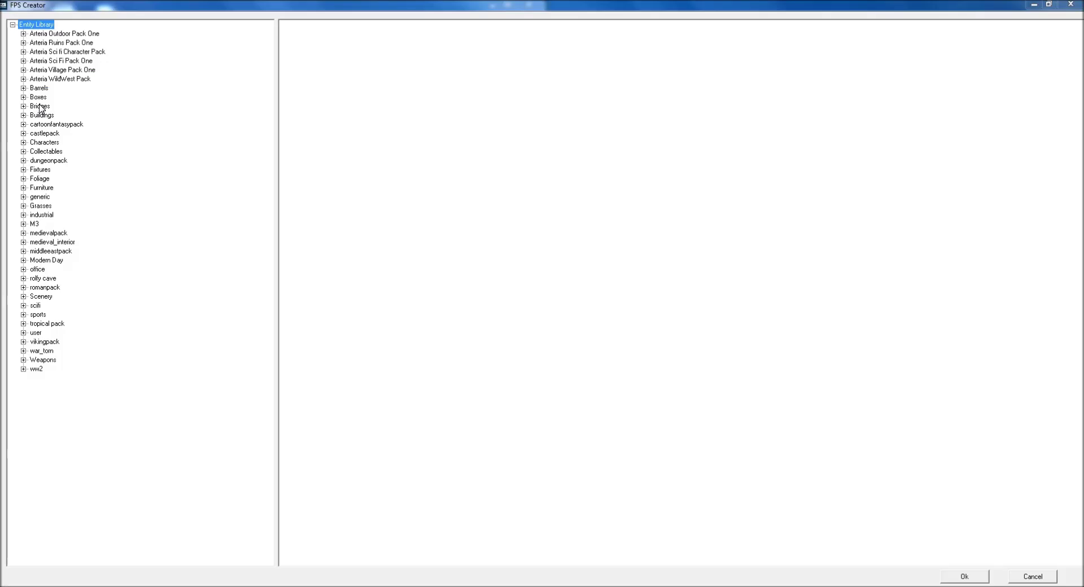
left_click(24, 335)
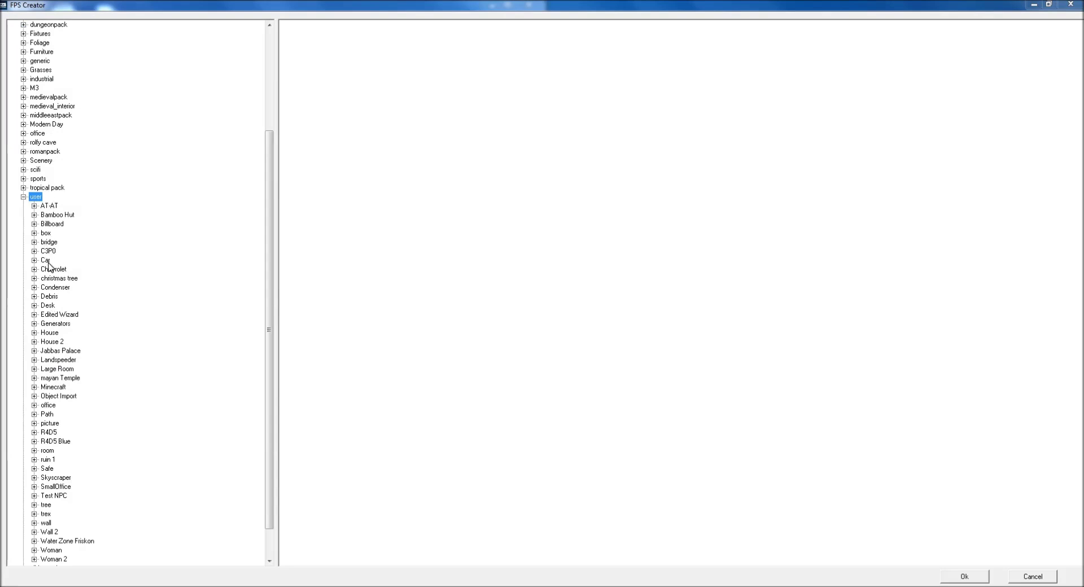
left_click(56, 396)
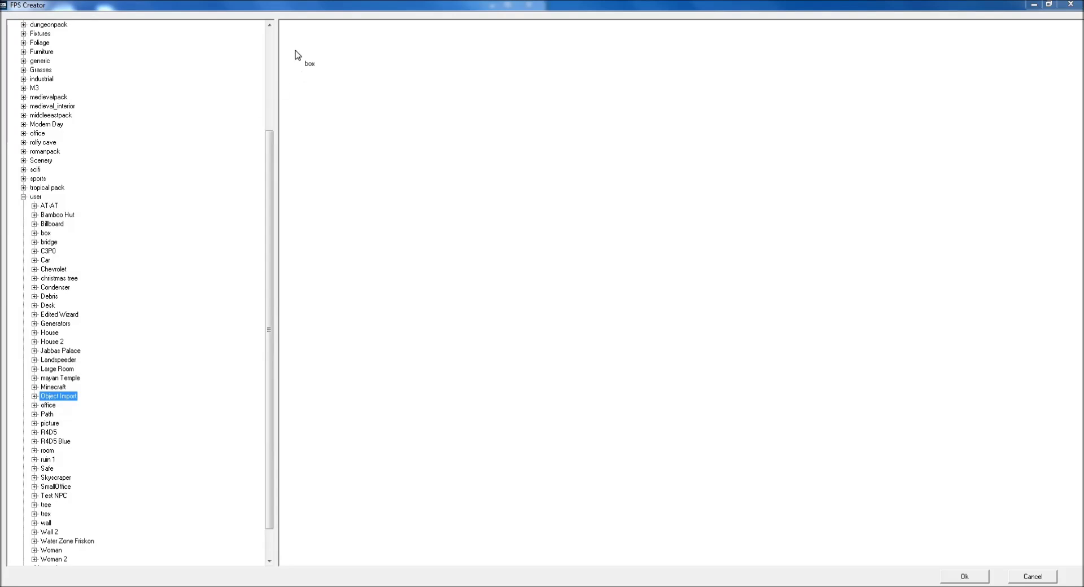
left_click(311, 55)
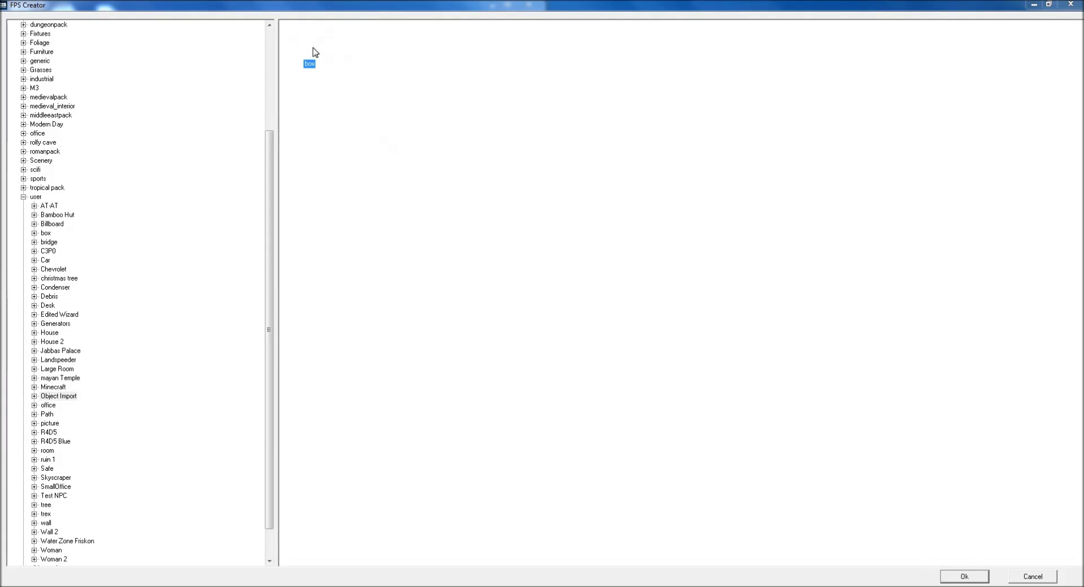
left_click(964, 576)
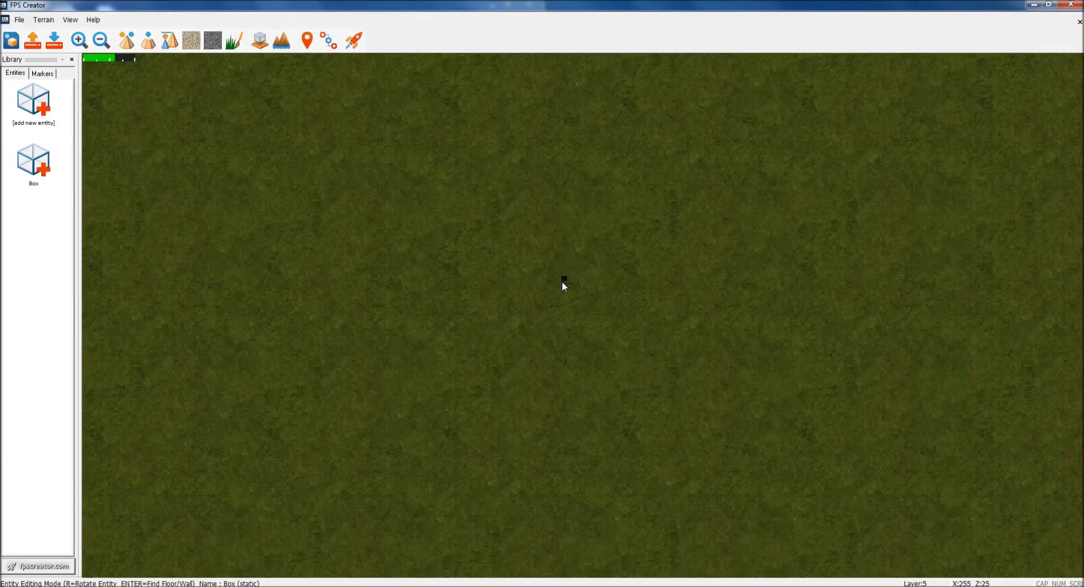
- Place four Box entities at different spots on the grass map
left_click(564, 270)
scroll(566, 293, "up", 3)
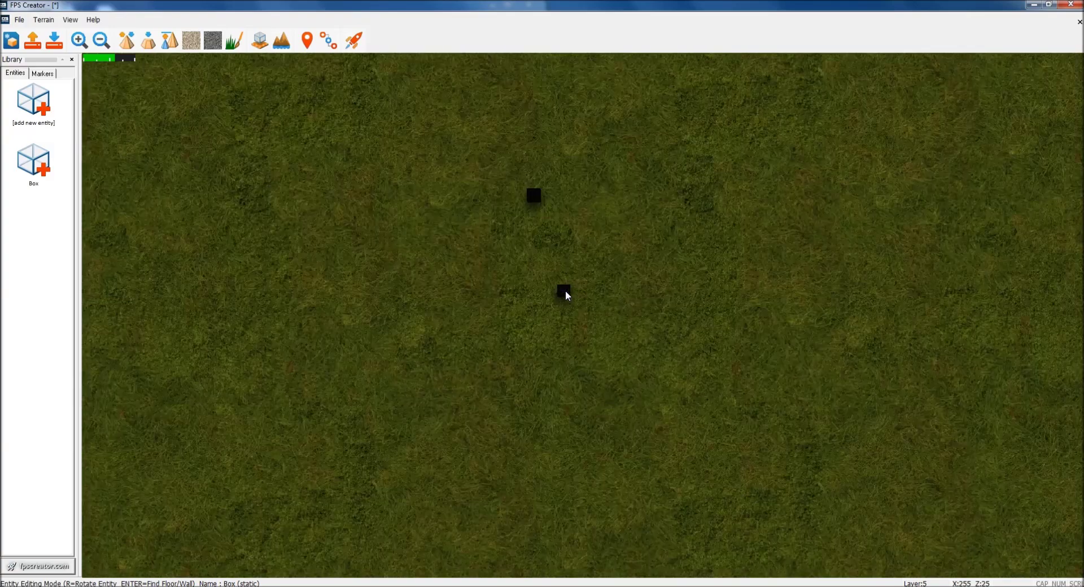
key("Up")
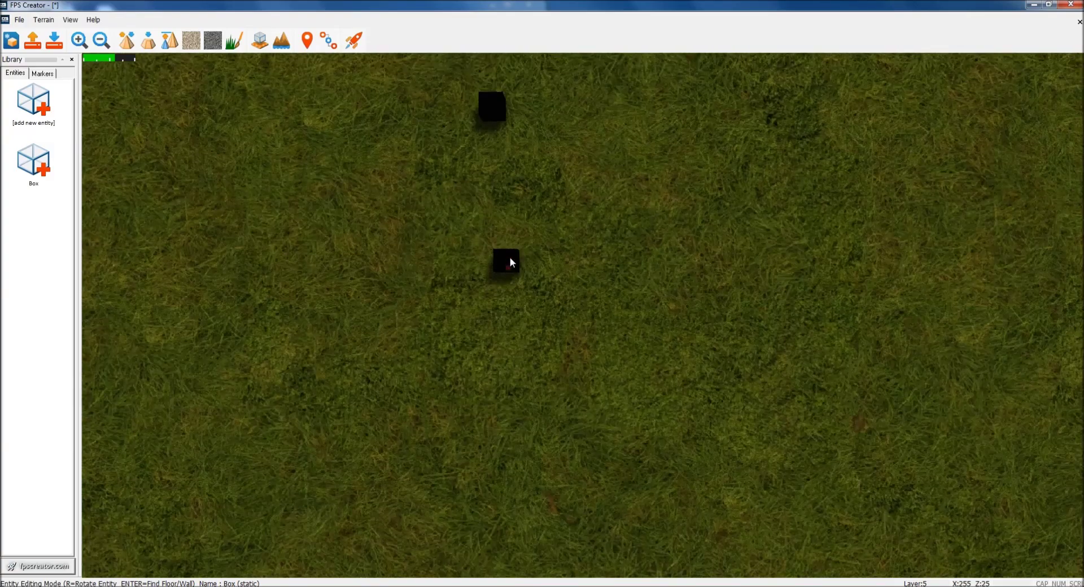
key("Up")
left_click(599, 232)
left_click(413, 171)
left_click(354, 300)
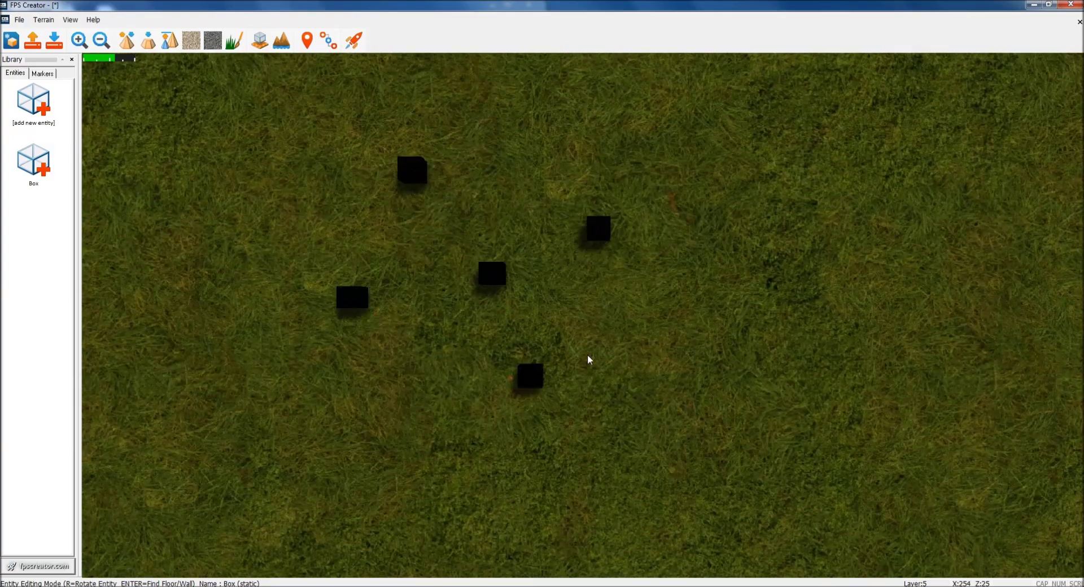
- Place a Player Start marker near the boxes
left_click(42, 74)
left_click(33, 101)
left_click(479, 499)
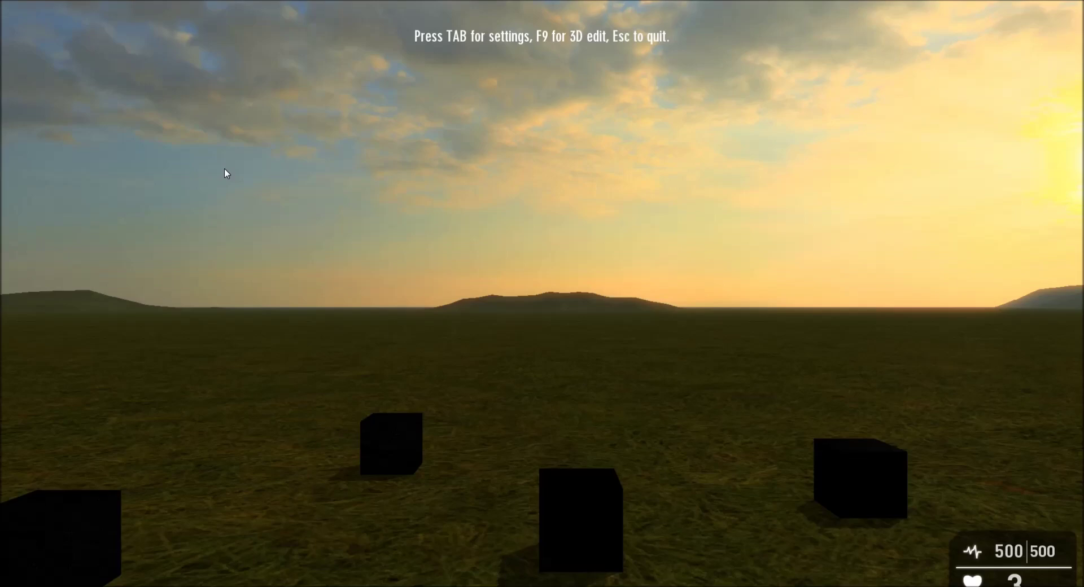
- Walk among the plain black boxes in the test game, then exit with Escape
key("w")
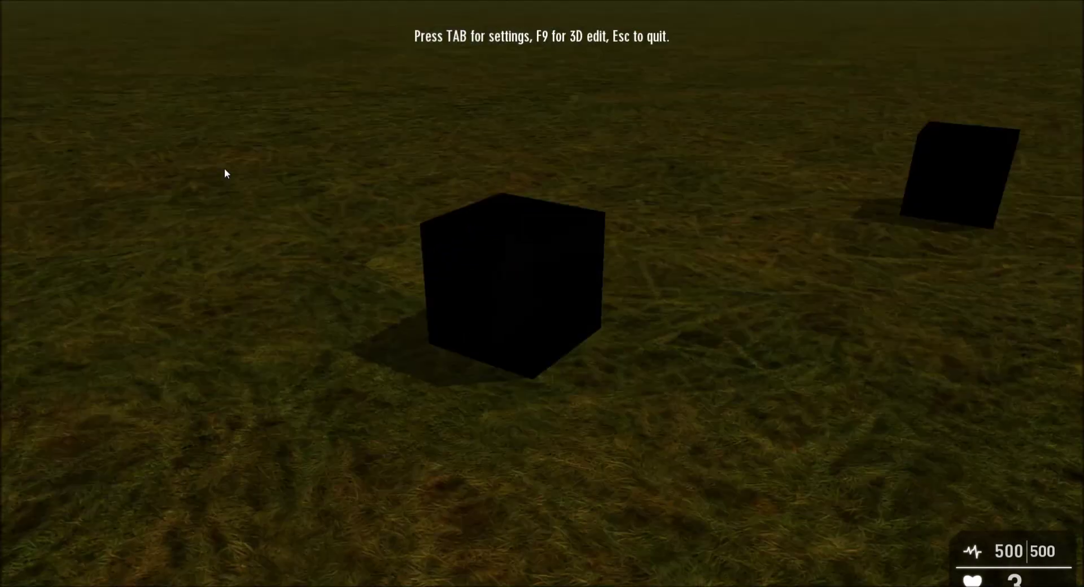
key("w")
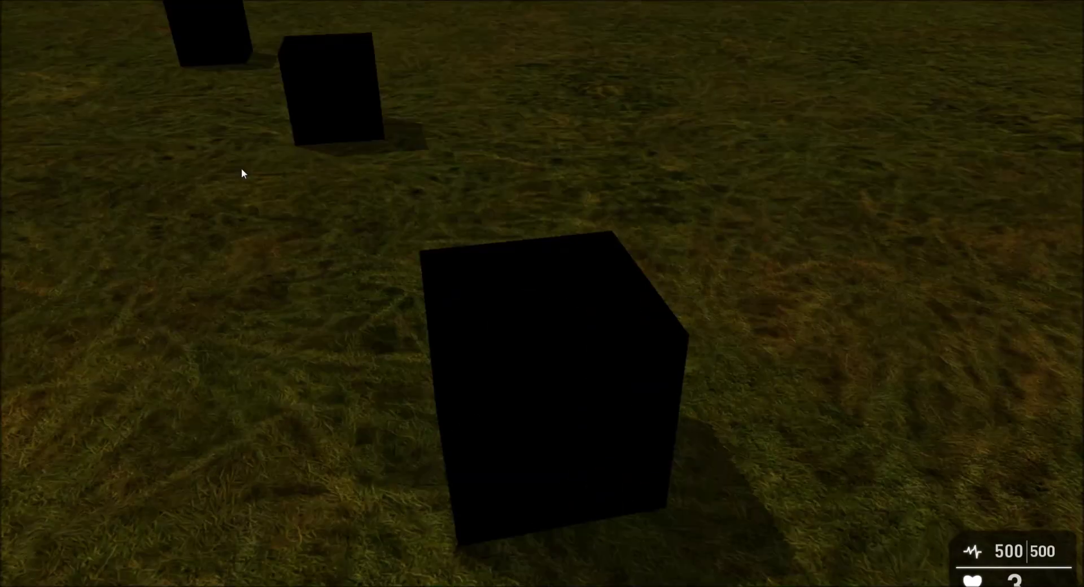
key("w")
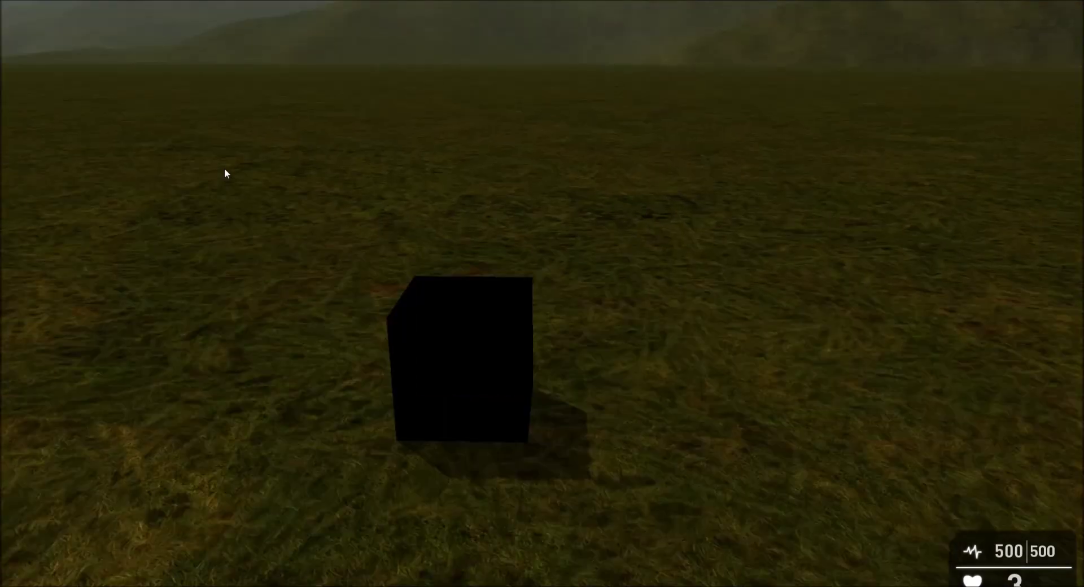
key("s")
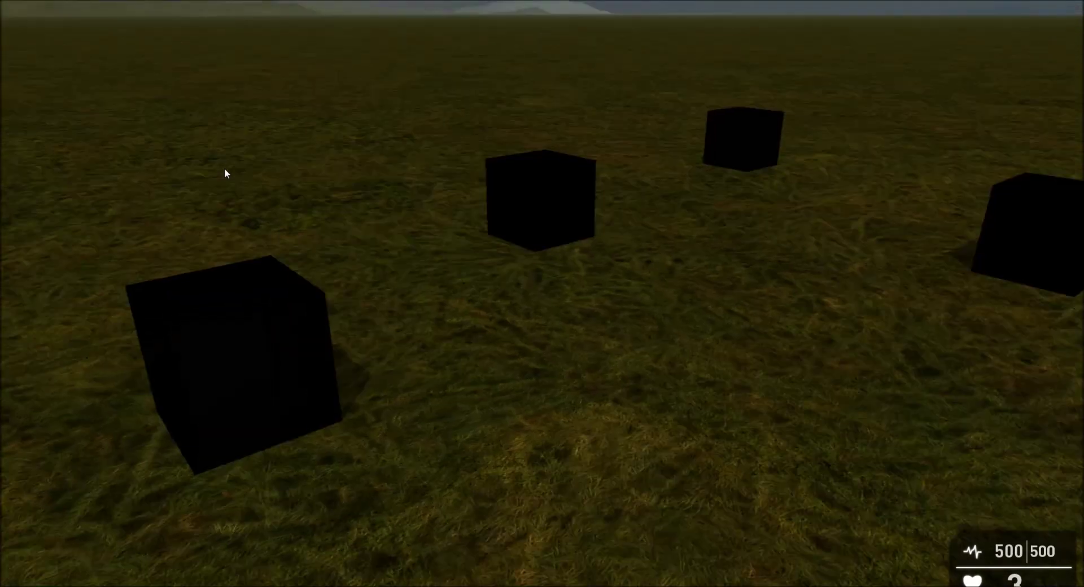
key("w")
key("s")
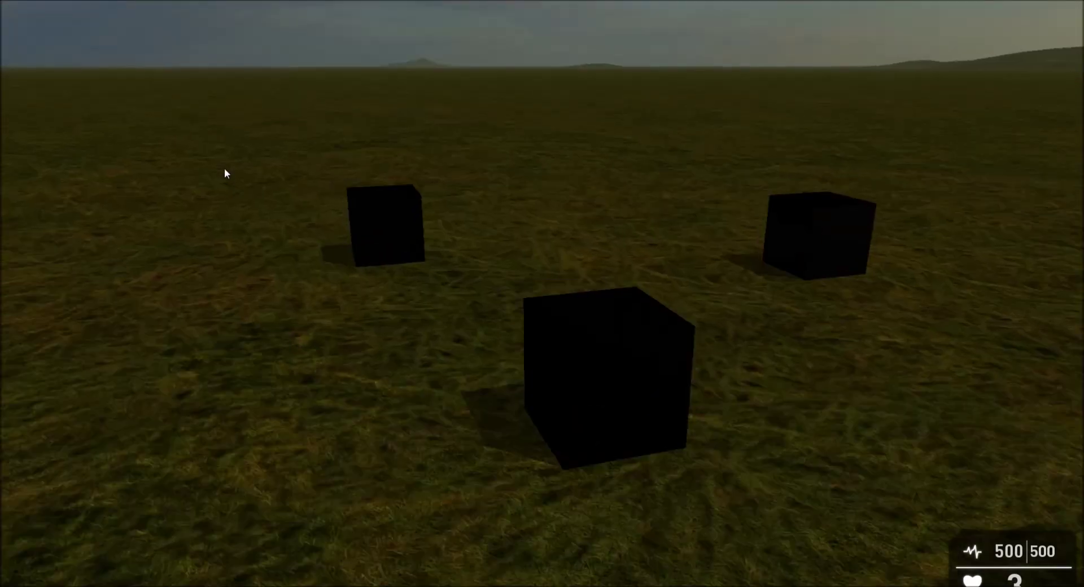
key("s")
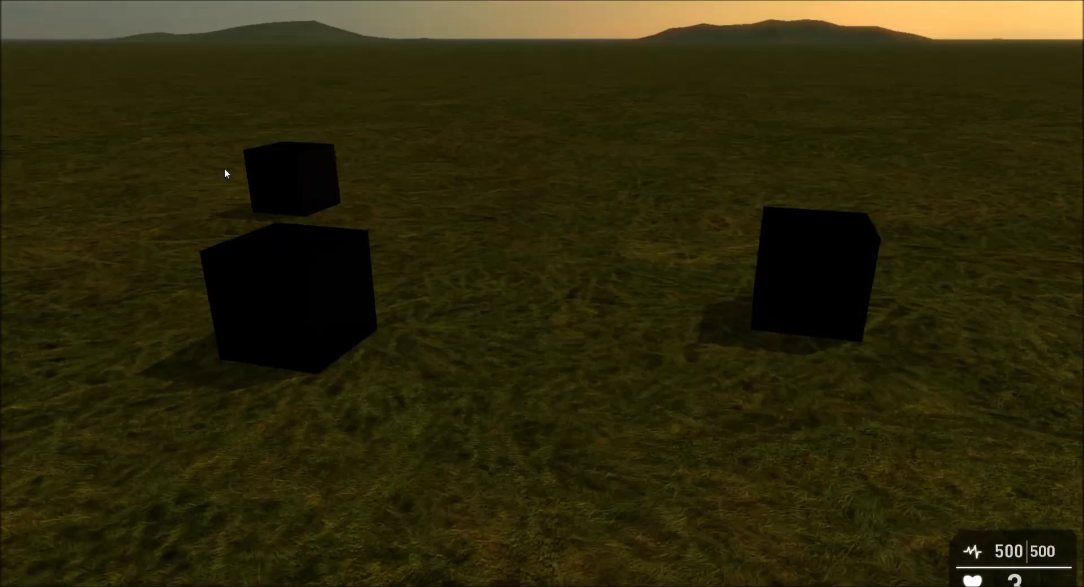
key("Escape")
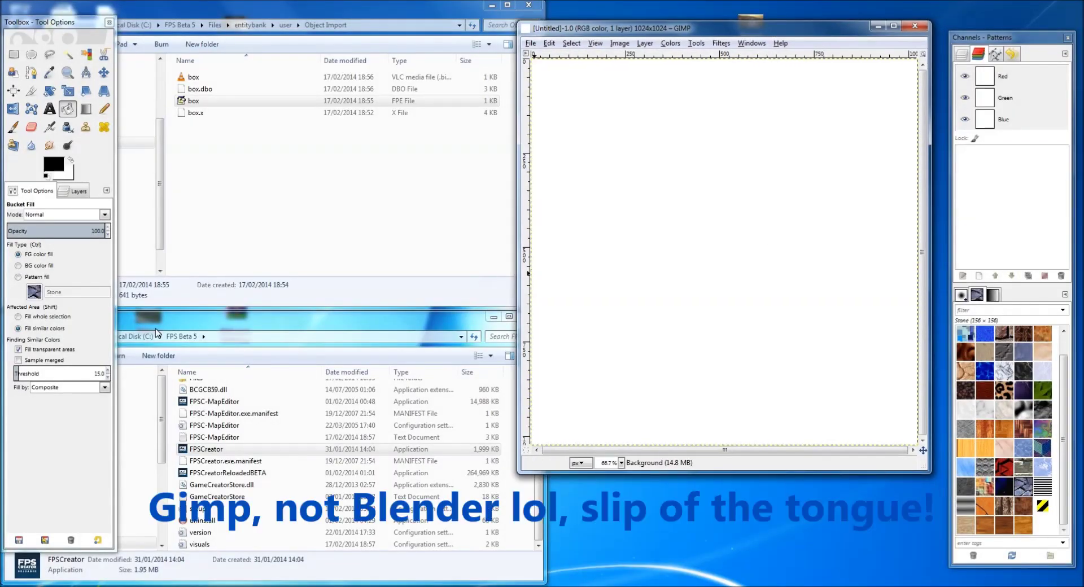
- Pattern-fill the blank 1024×1024 canvas with Dried mud and begin exporting the image
left_click(19, 277)
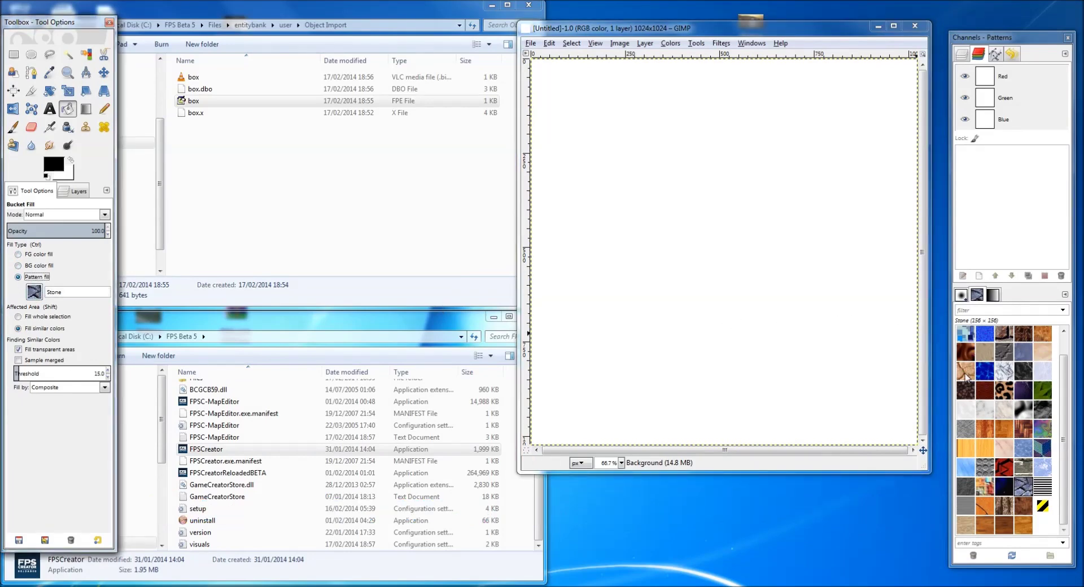
left_click(966, 373)
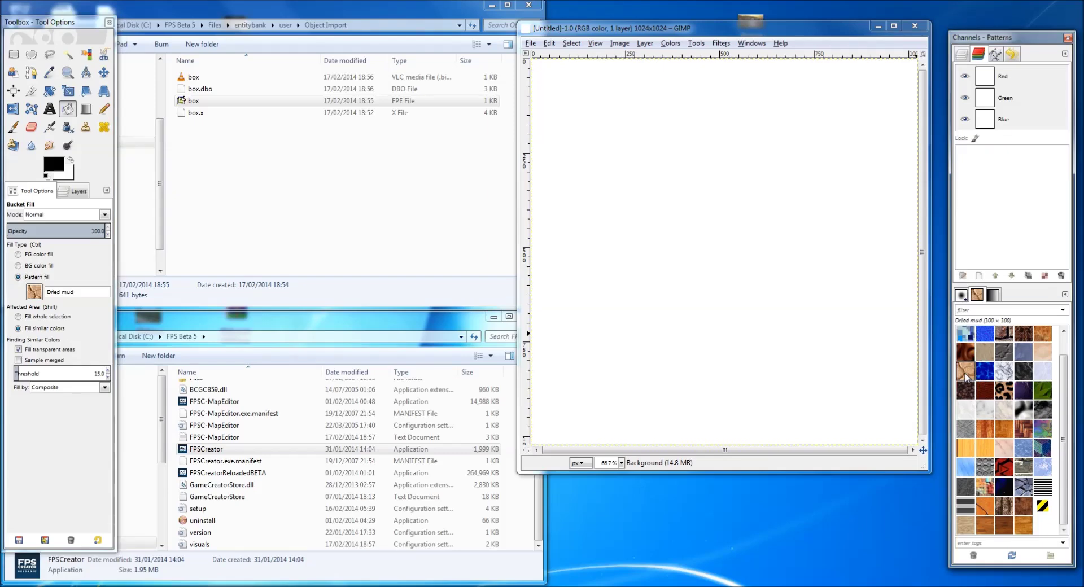
left_click(721, 232)
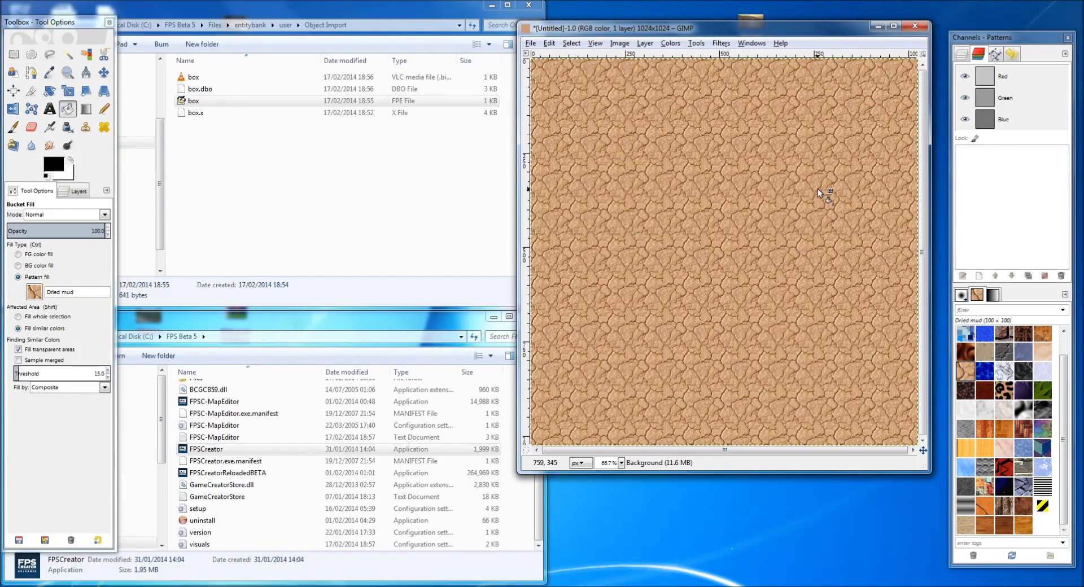
left_click(531, 43)
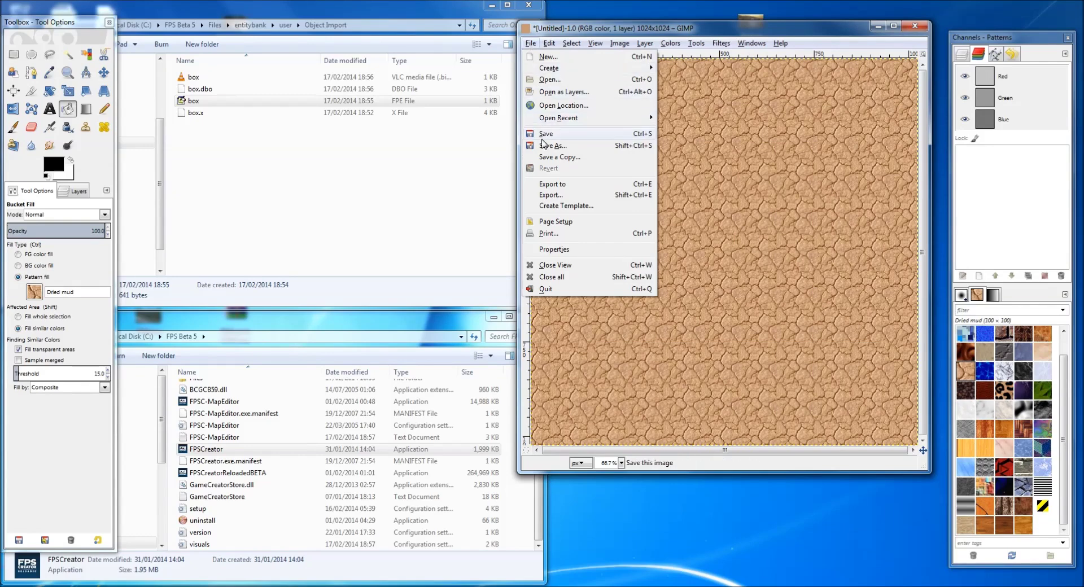
left_click(554, 195)
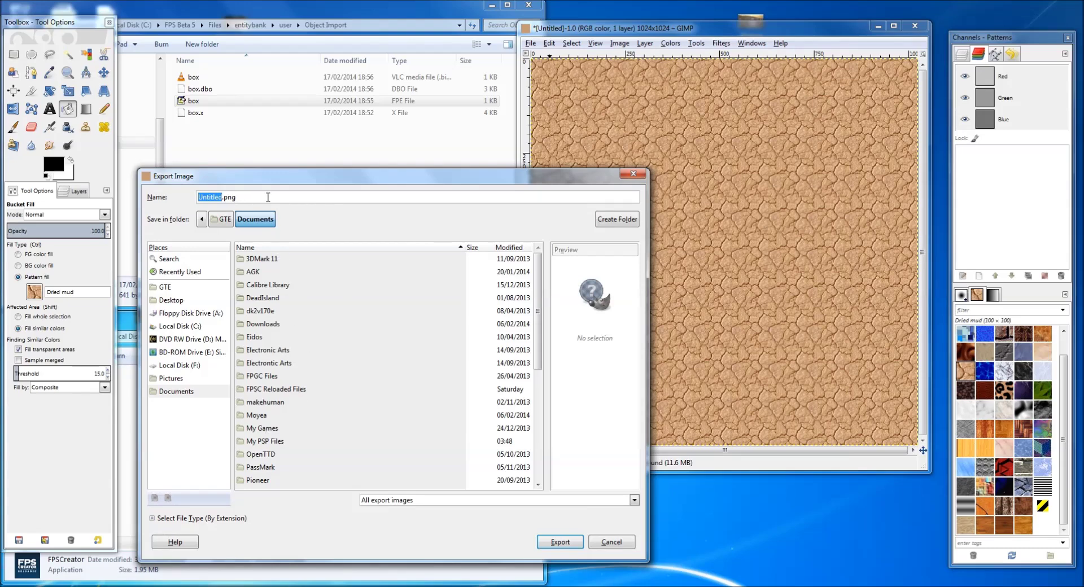
- Name the export box_D.dds and browse to C:\FPS Beta 5\Files\entitybank\user\Object Import
type("box_D.dds")
left_click(560, 543)
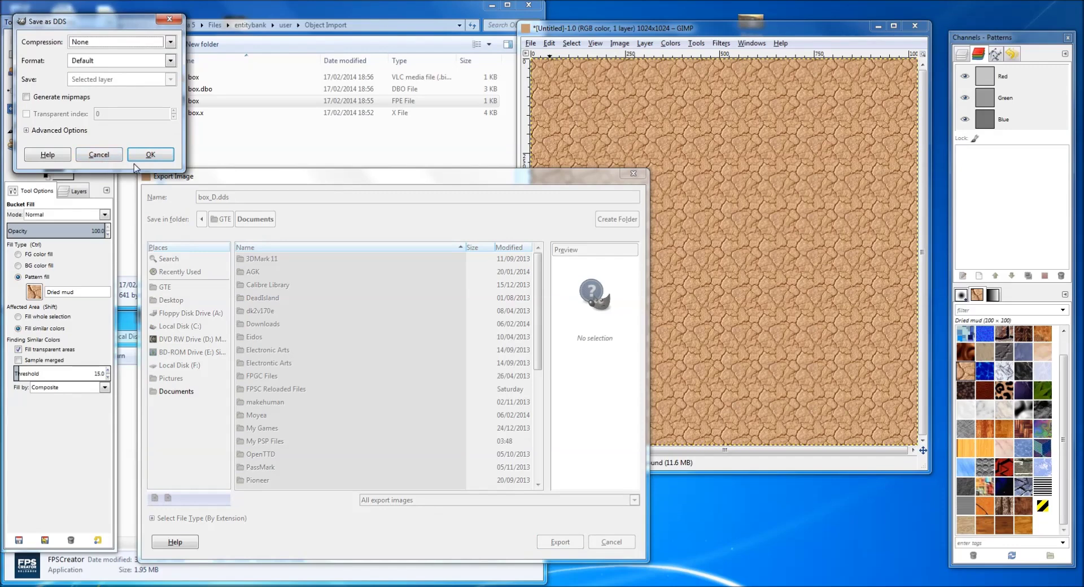
left_click(99, 156)
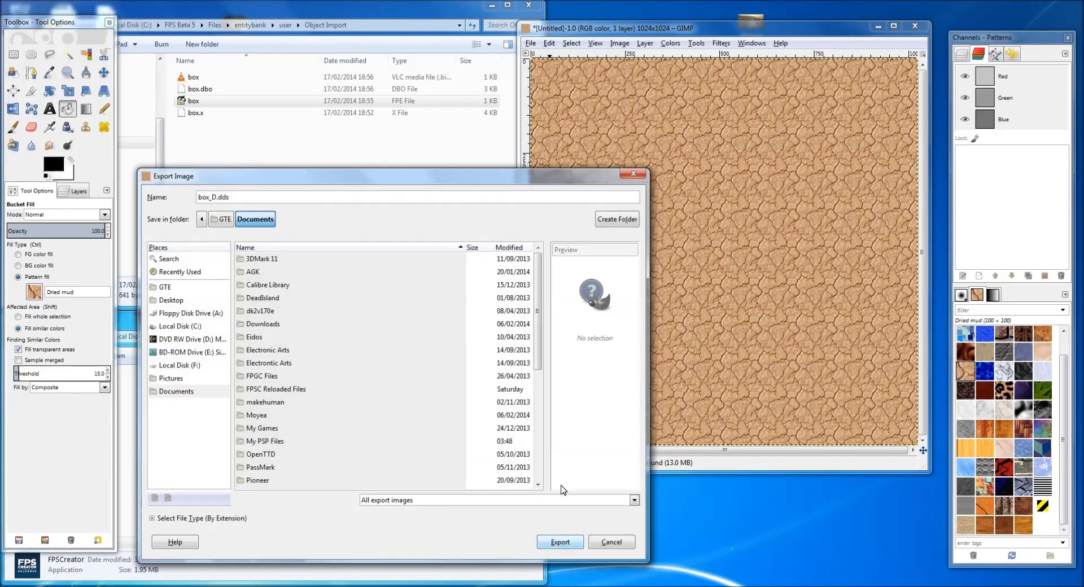
left_click(183, 327)
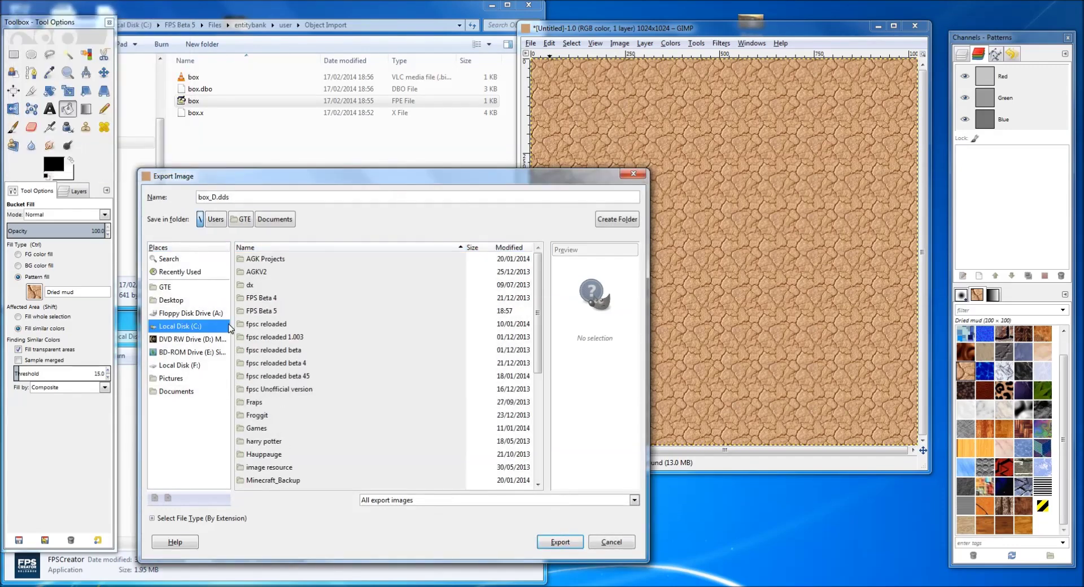
double_click(272, 314)
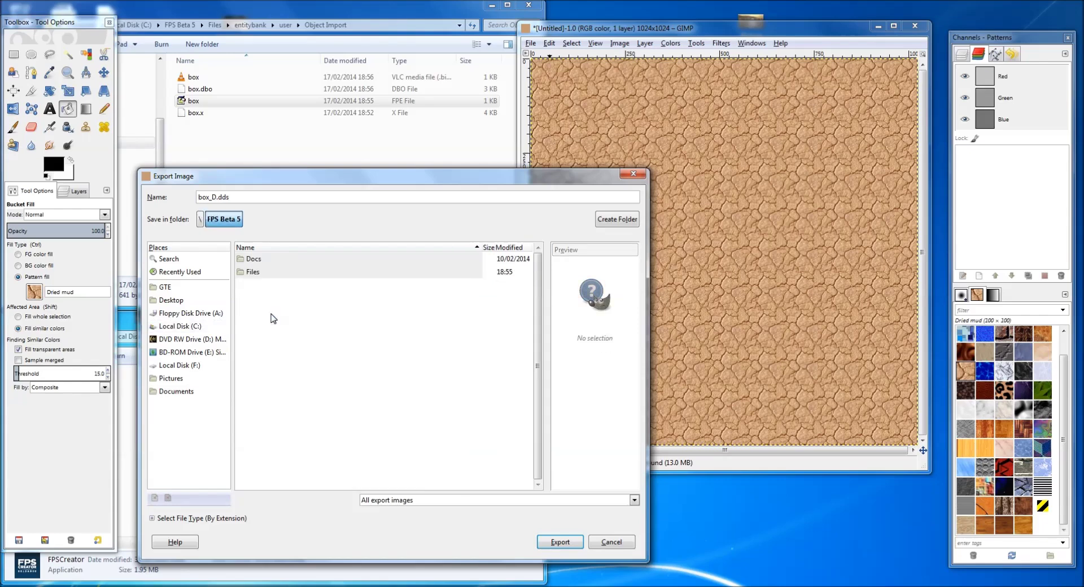
double_click(262, 273)
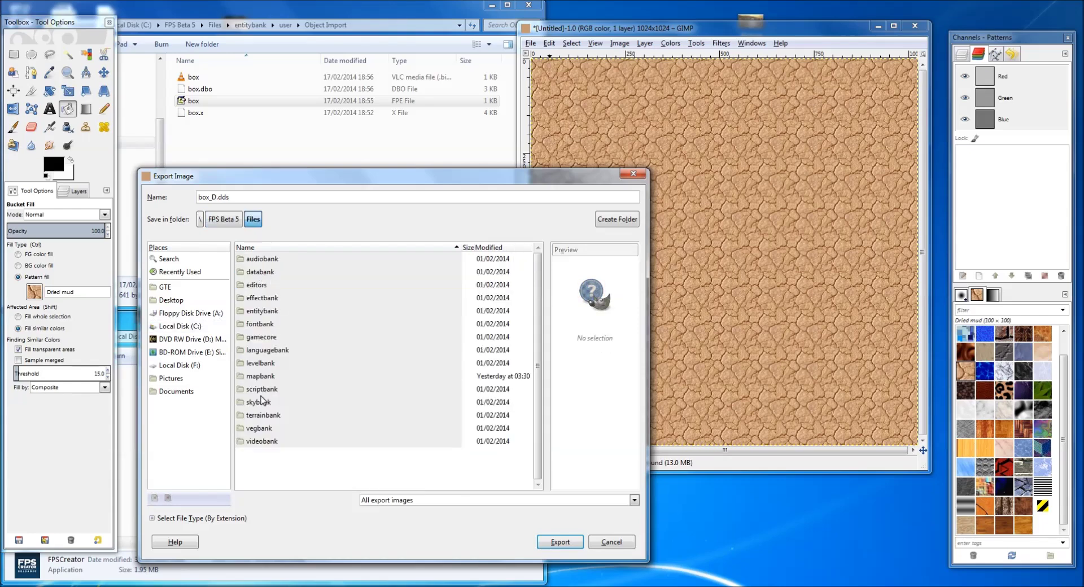
double_click(265, 311)
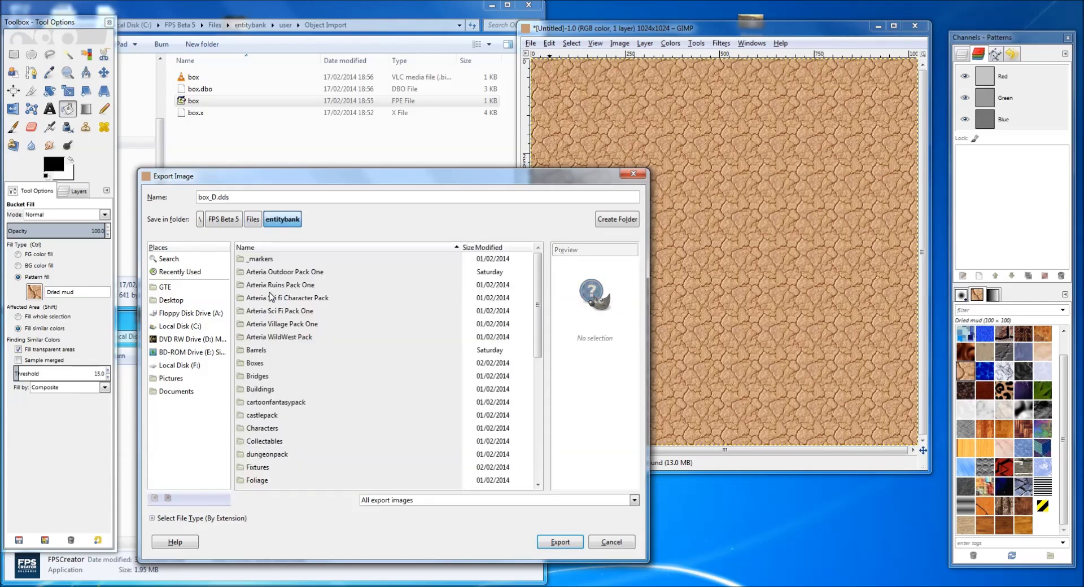
scroll(281, 427, "down", 3)
scroll(274, 435, "down", 5)
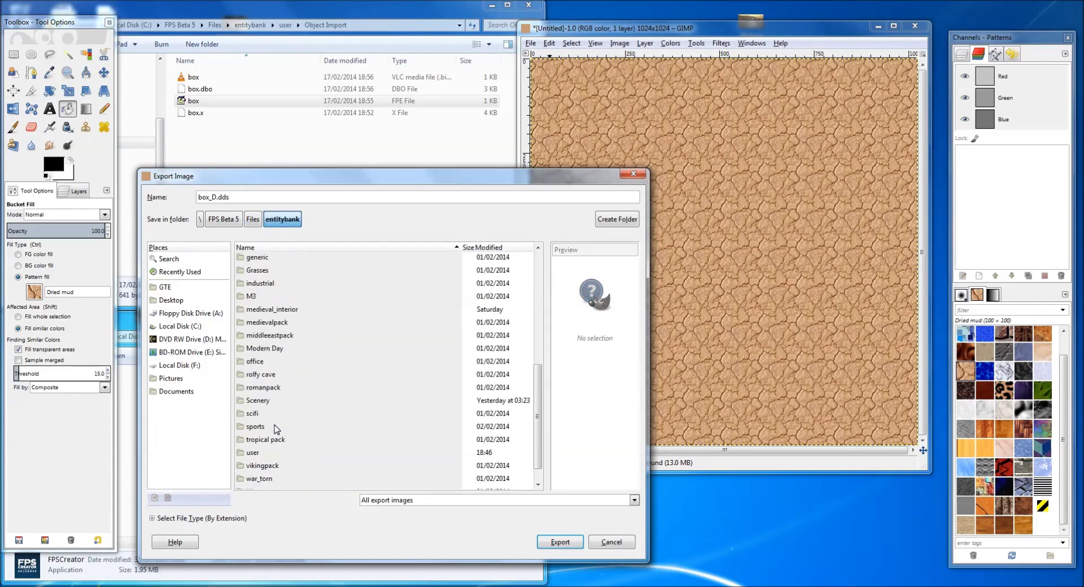
double_click(262, 455)
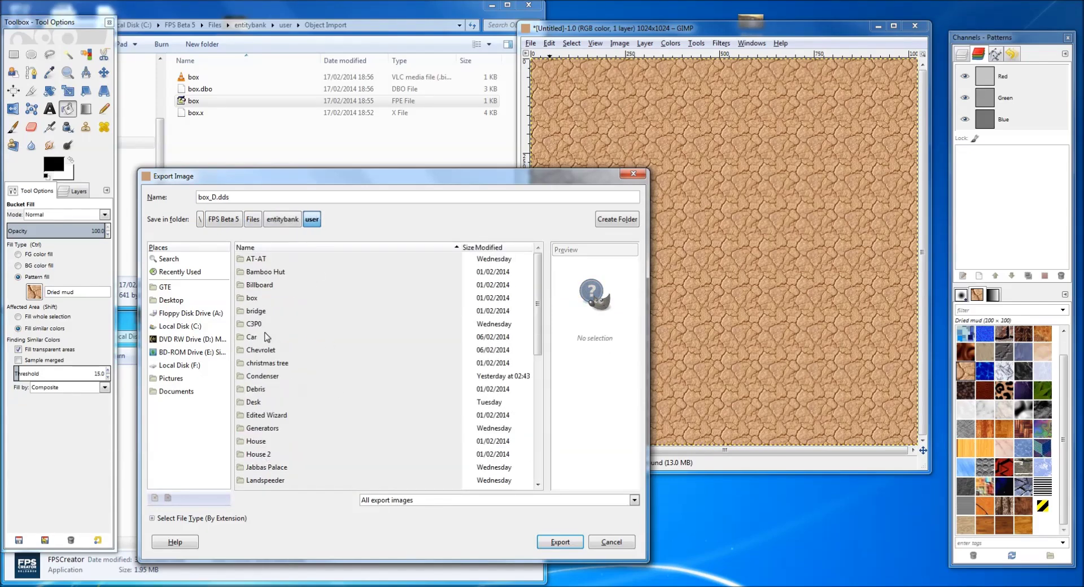
scroll(307, 396, "down", 3)
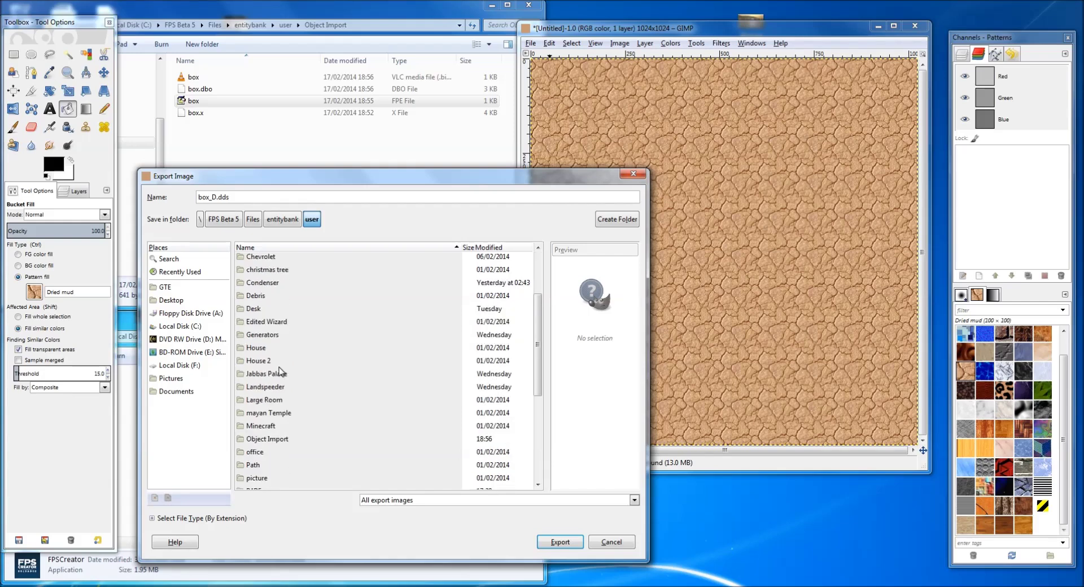
double_click(272, 440)
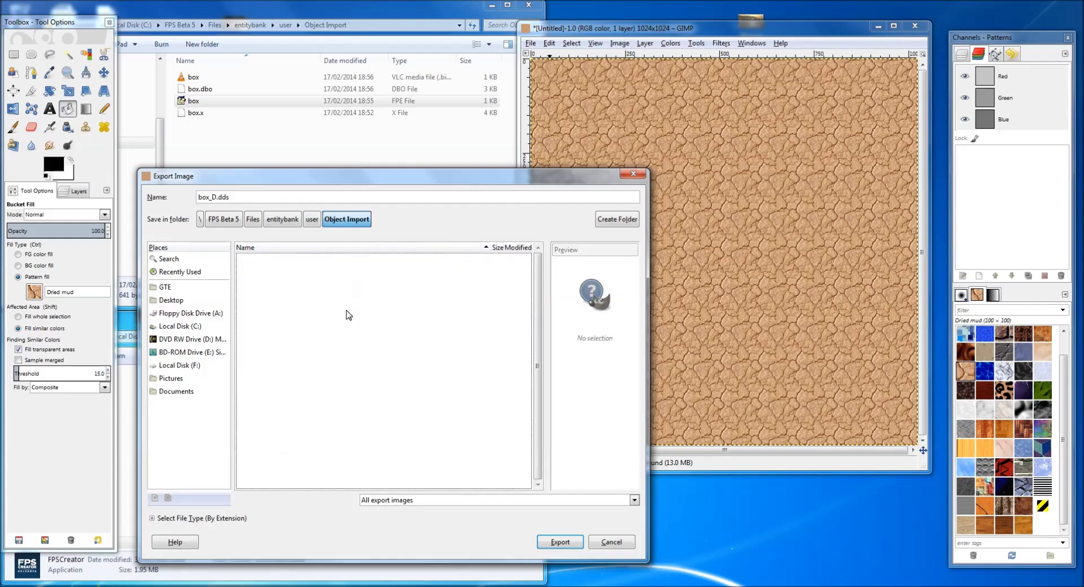
- Export box_D.dds with Generate mipmaps enabled, then open box.fpe from Object Import
left_click(560, 542)
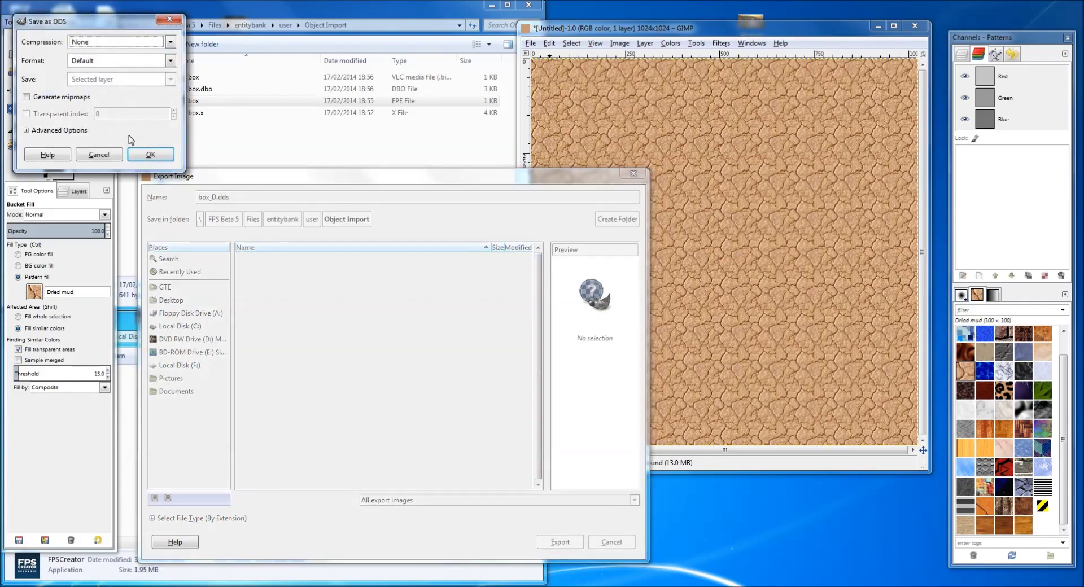
left_click(26, 99)
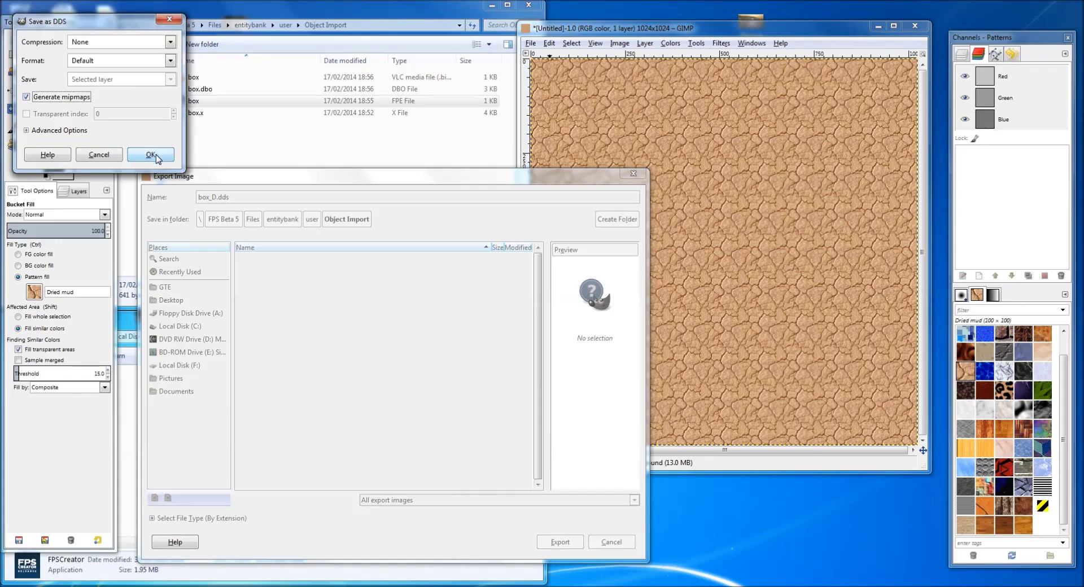
left_click(151, 155)
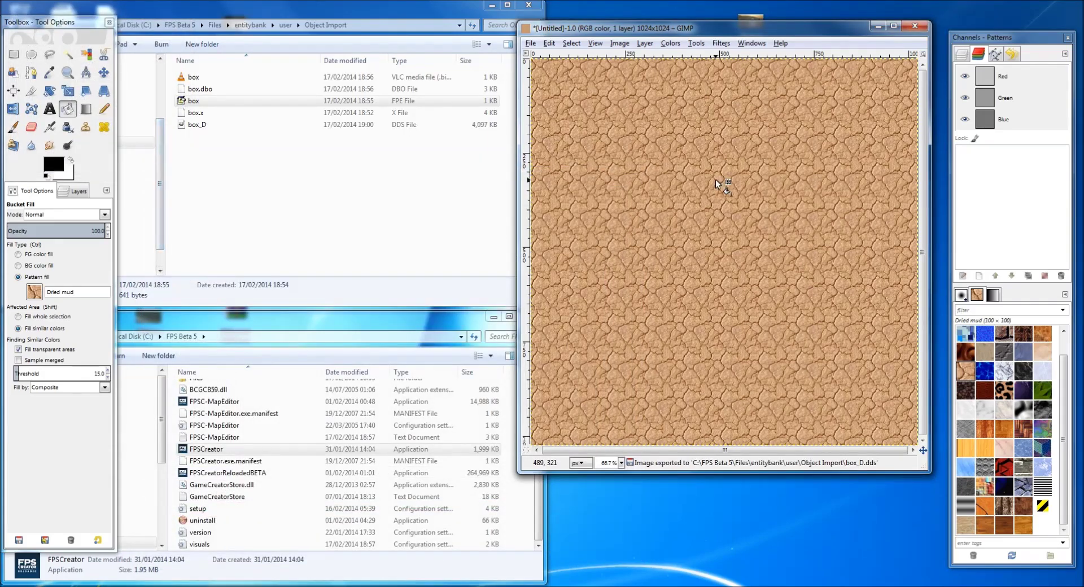
left_click_drag(345, 15, 347, 17)
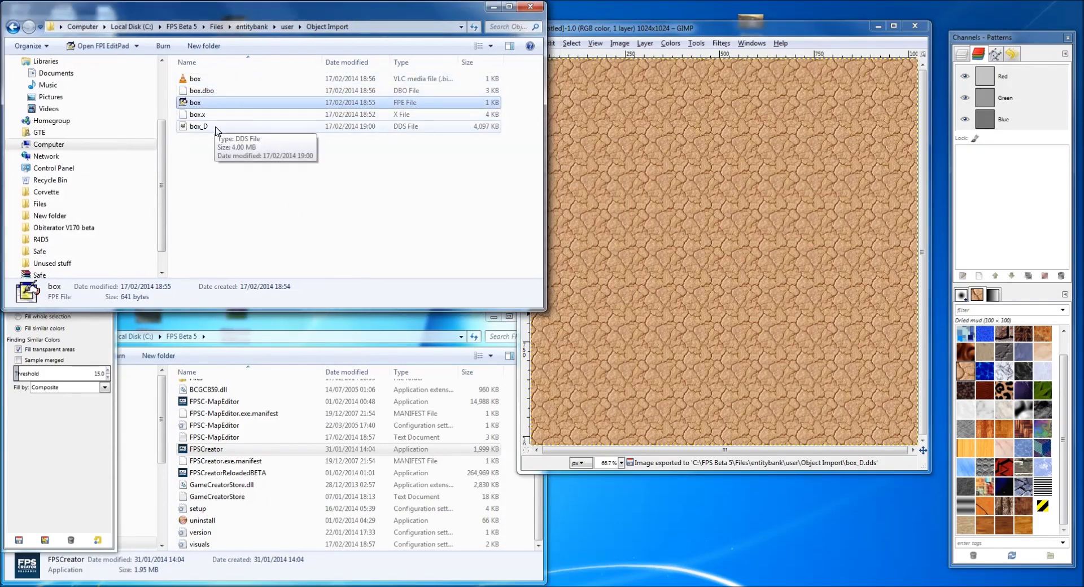
double_click(206, 104)
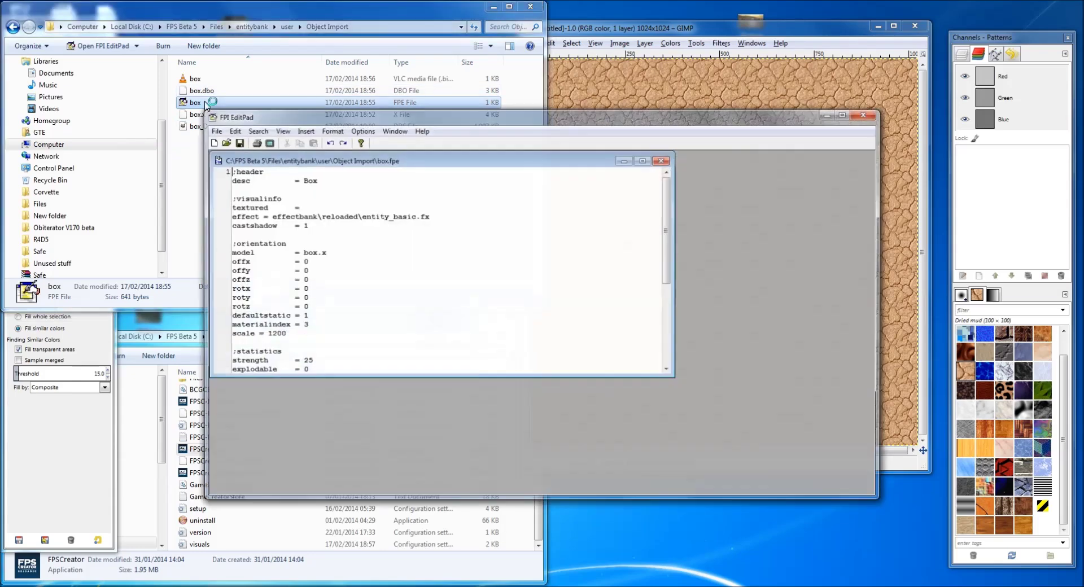
- Enter box_D.dds after 'textured =' on line 5, save box.fpe and close FPI EditPad
left_click(310, 207)
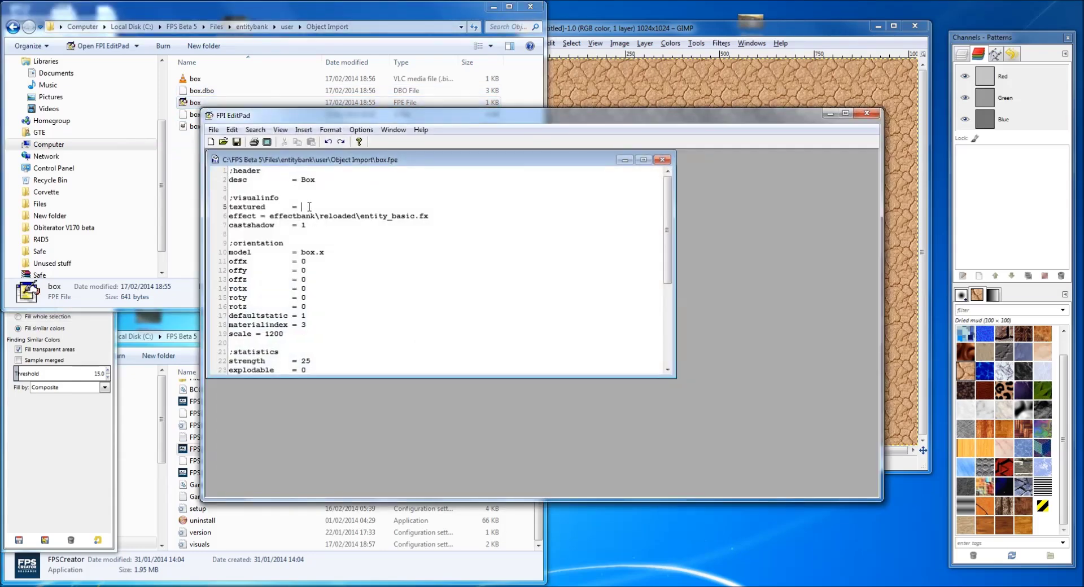
left_click_drag(391, 117, 398, 187)
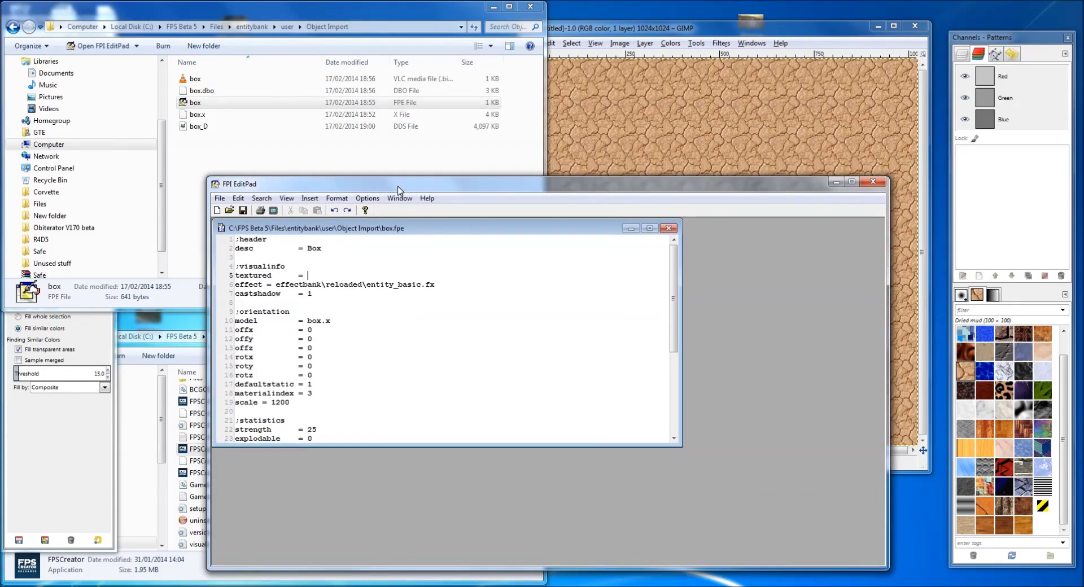
type("box_D.dds")
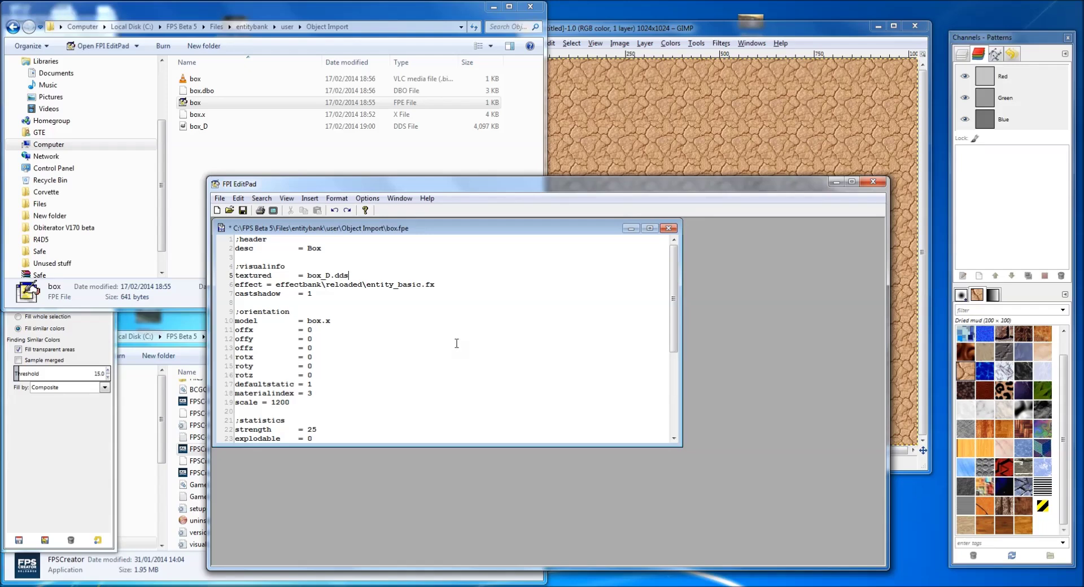
left_click(220, 198)
left_click(249, 268)
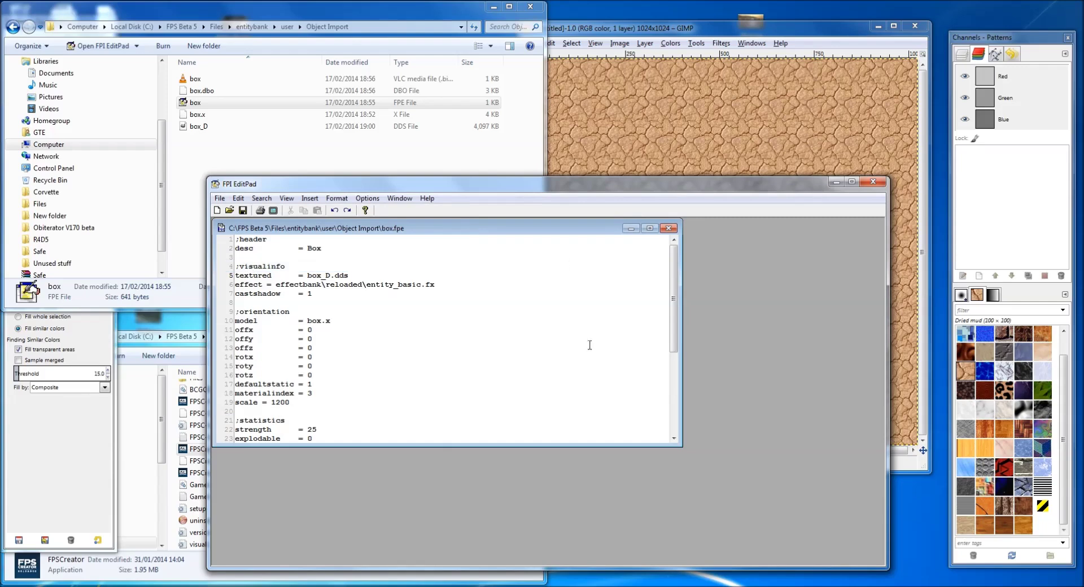
left_click(873, 181)
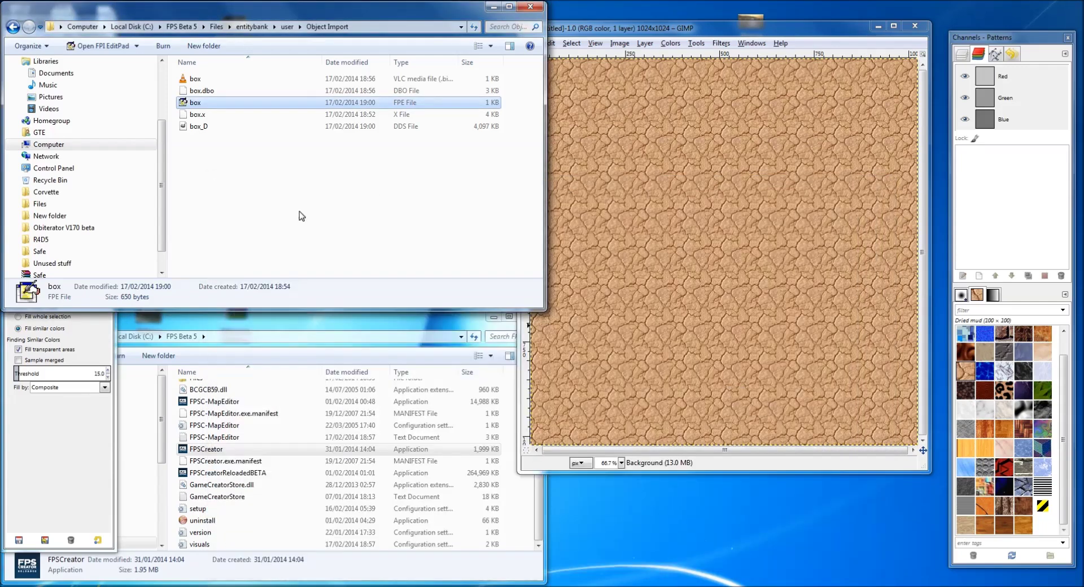
- Delete the old box media file and box.dbo together, confirming the move to the Recycle Bin
left_click(302, 216)
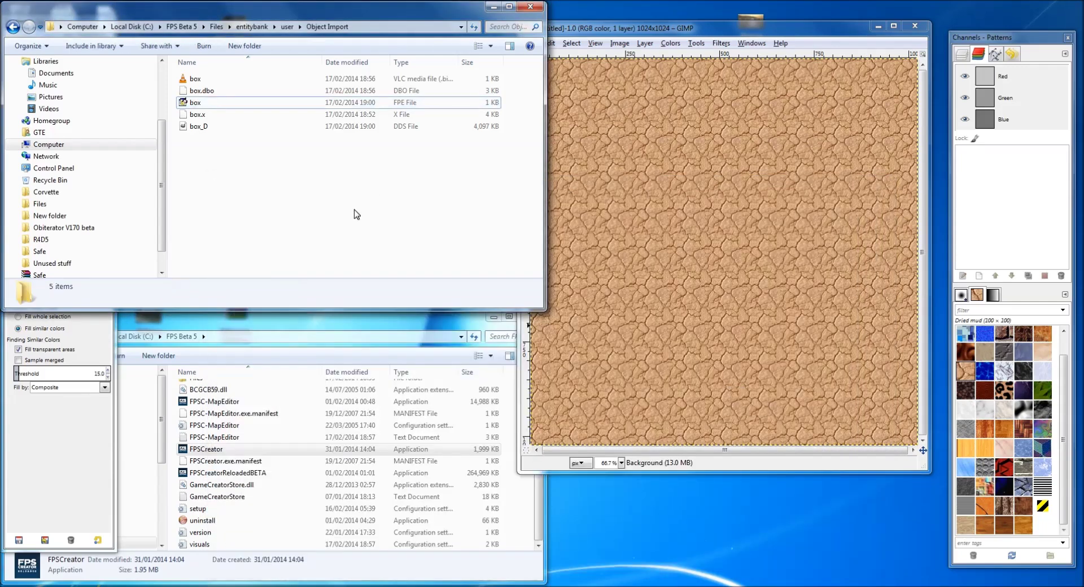
left_click(197, 83)
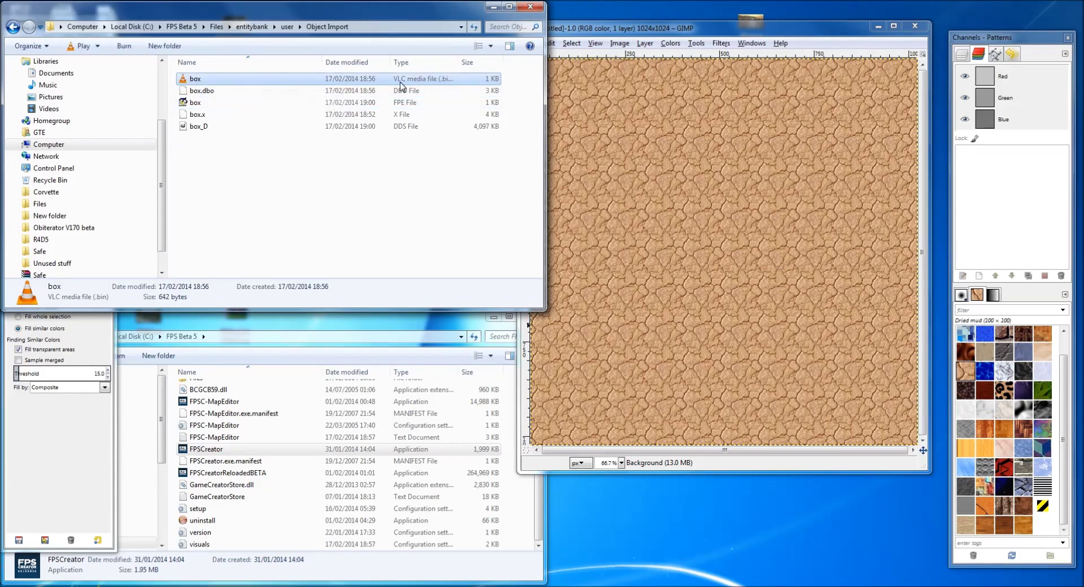
left_click(224, 92)
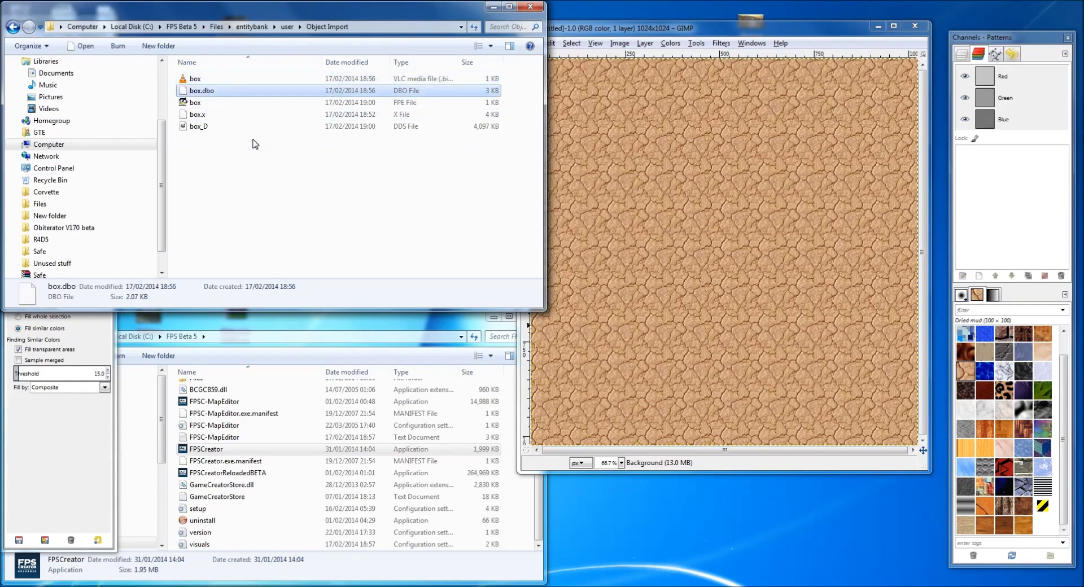
left_click(210, 79)
left_click(204, 91, "ctrl")
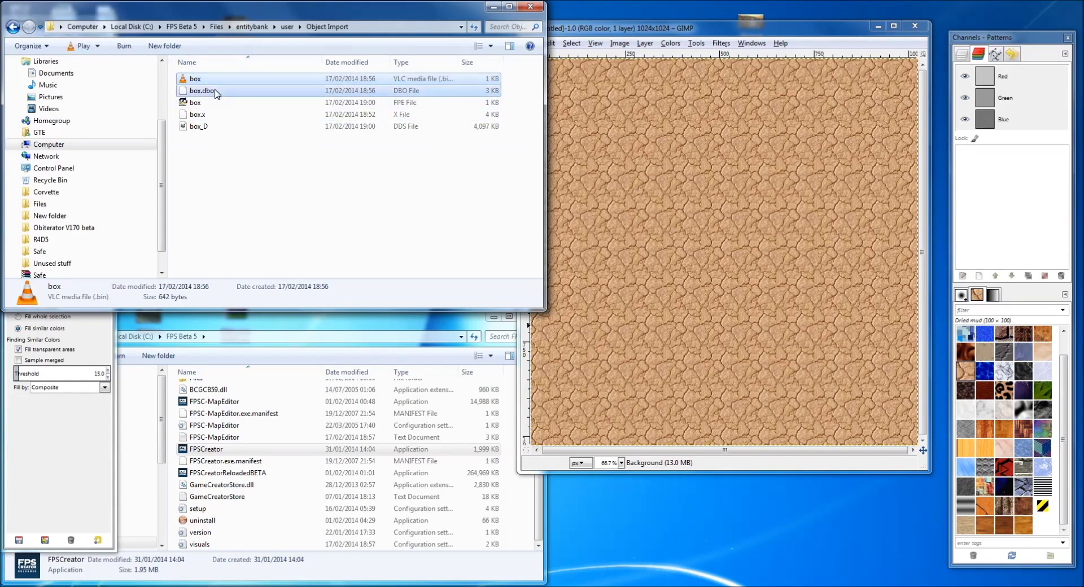
key("Delete")
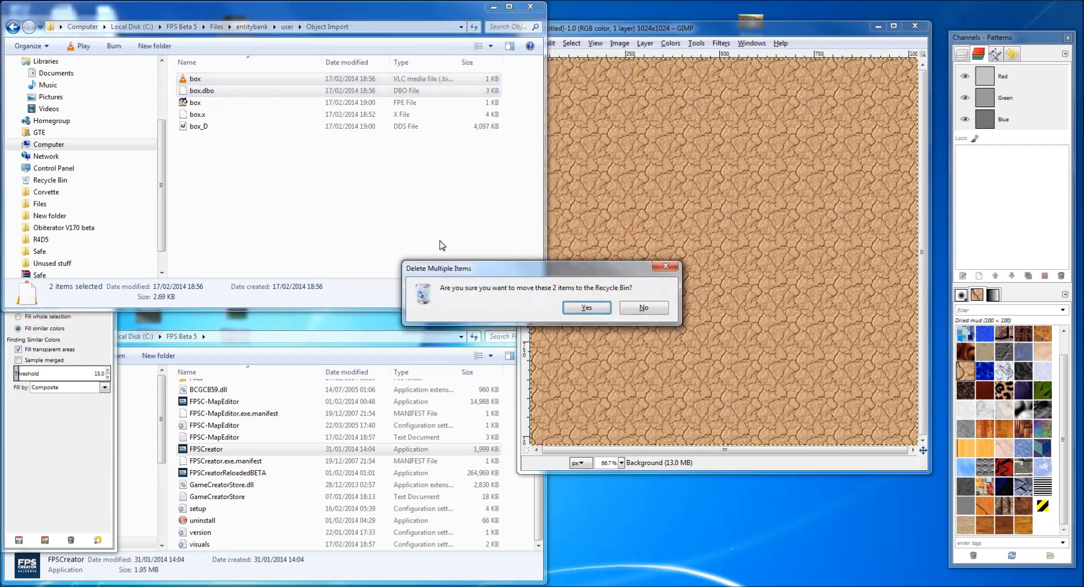
left_click(566, 307)
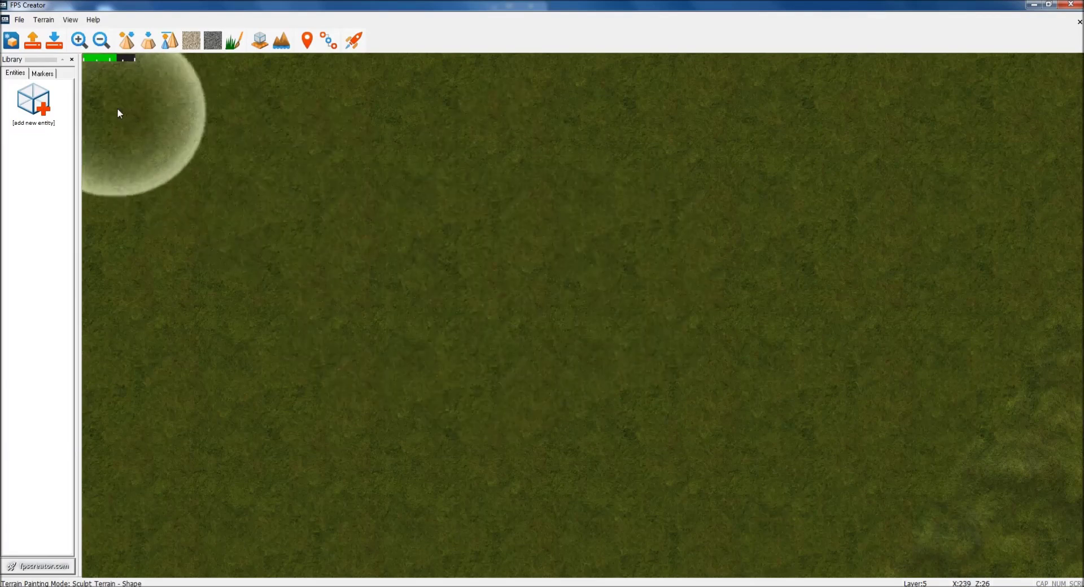
- Add the box entity from user > Object Import to the library and place boxes on the terrain
left_click(45, 106)
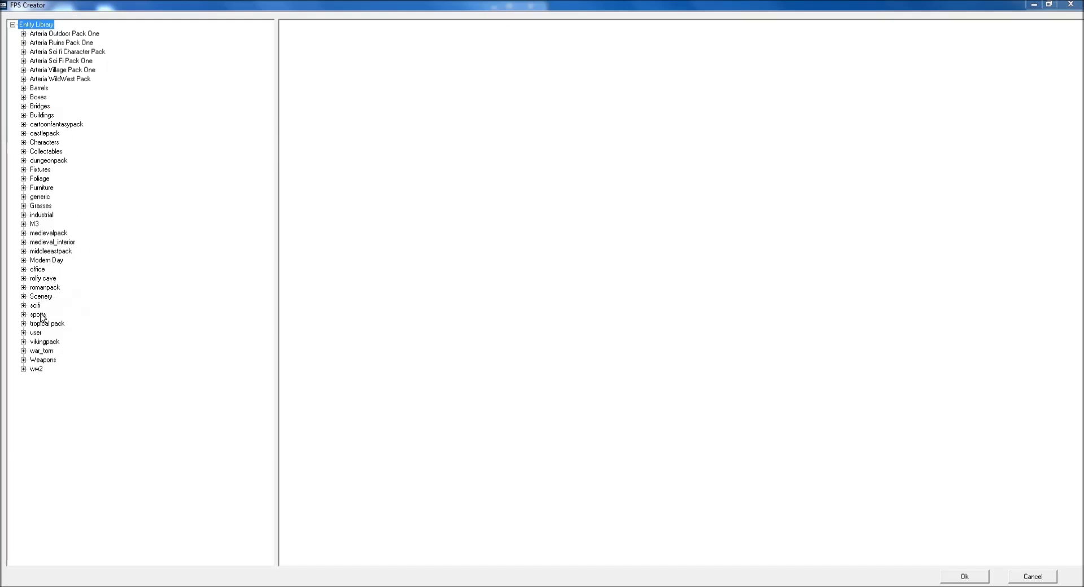
left_click(24, 333)
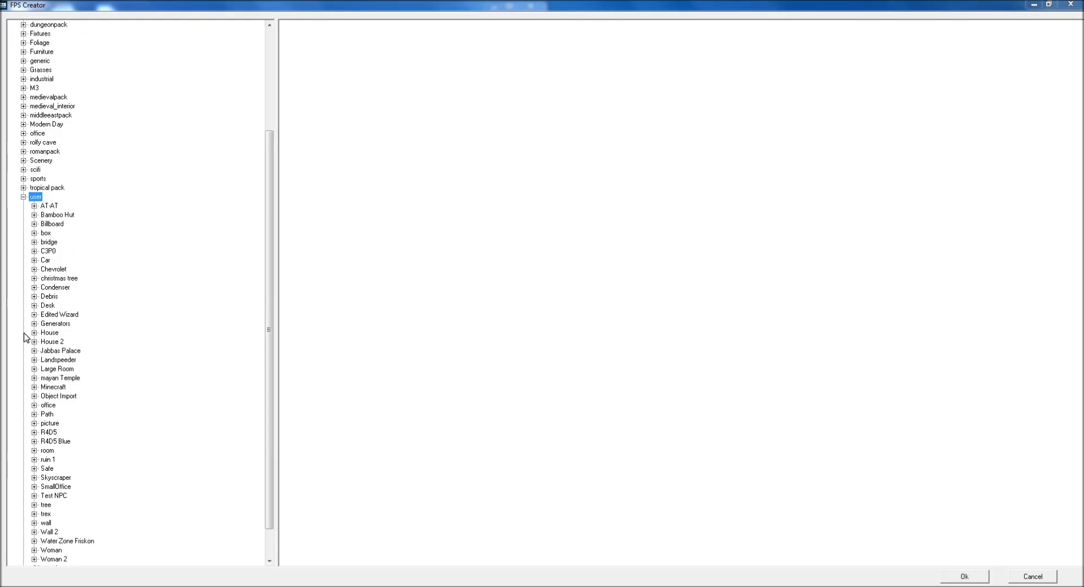
left_click(67, 396)
left_click(314, 43)
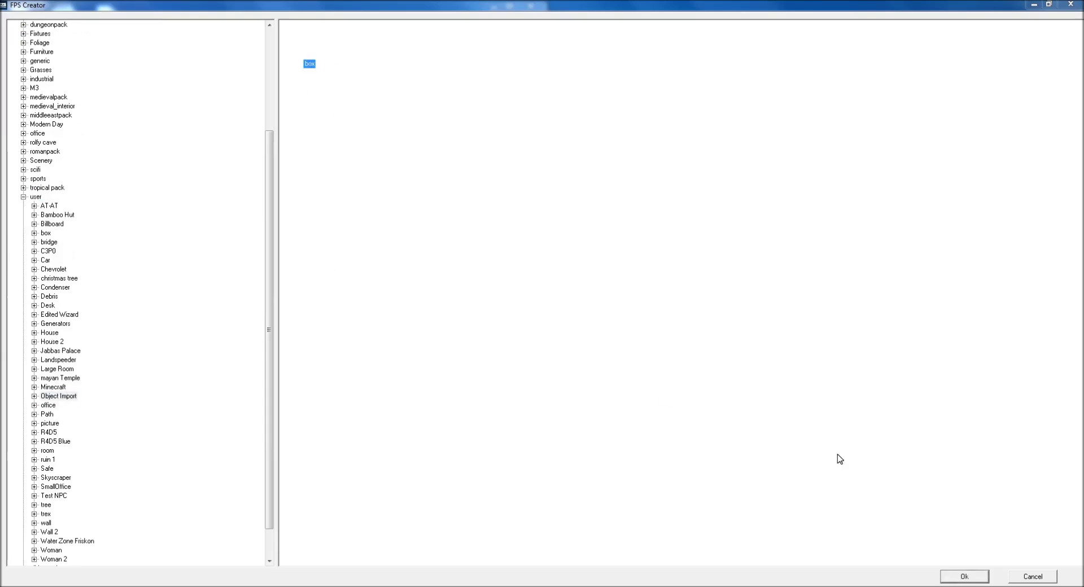
left_click(972, 580)
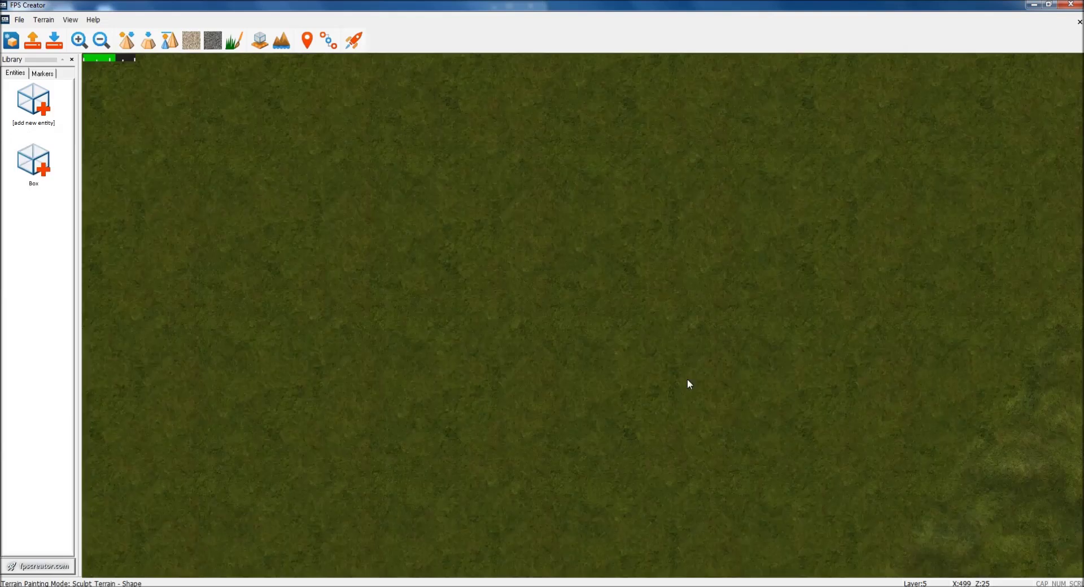
left_click(513, 248)
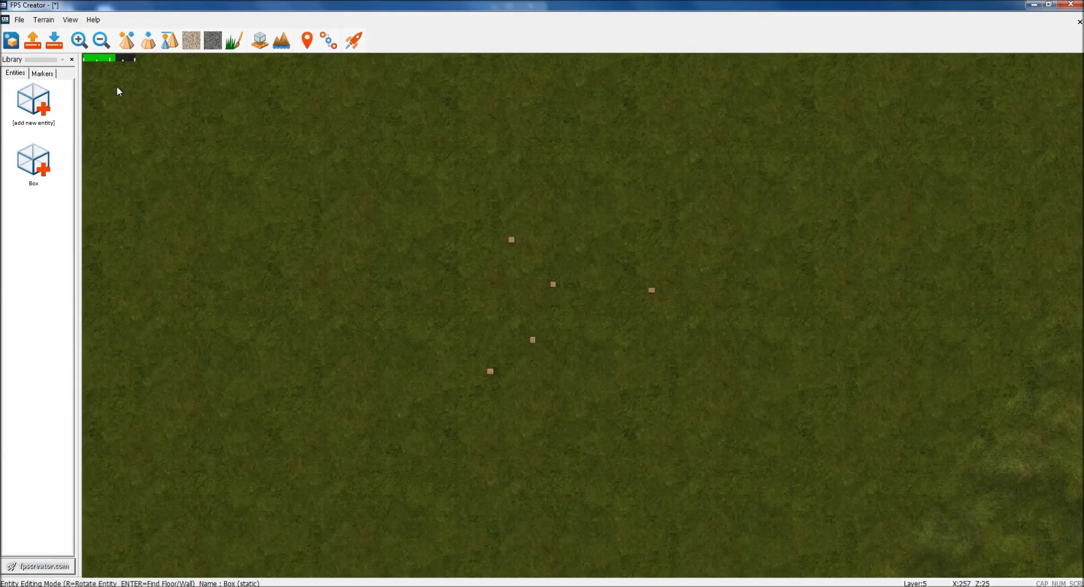
left_click(42, 73)
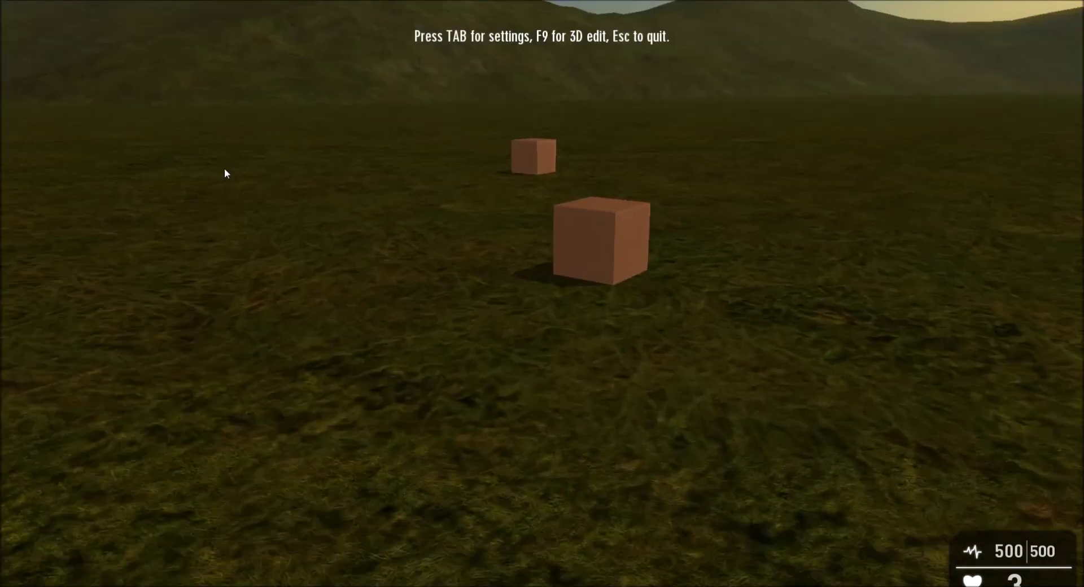
- Walk up to the first mud-textured box in the test game and examine it up close and from a distance
key("w")
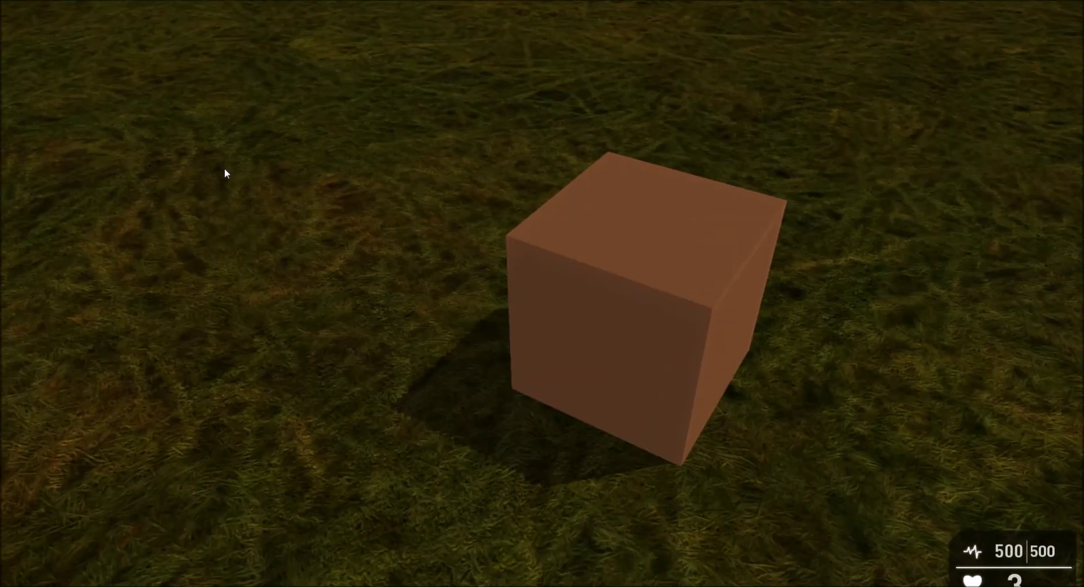
key("w")
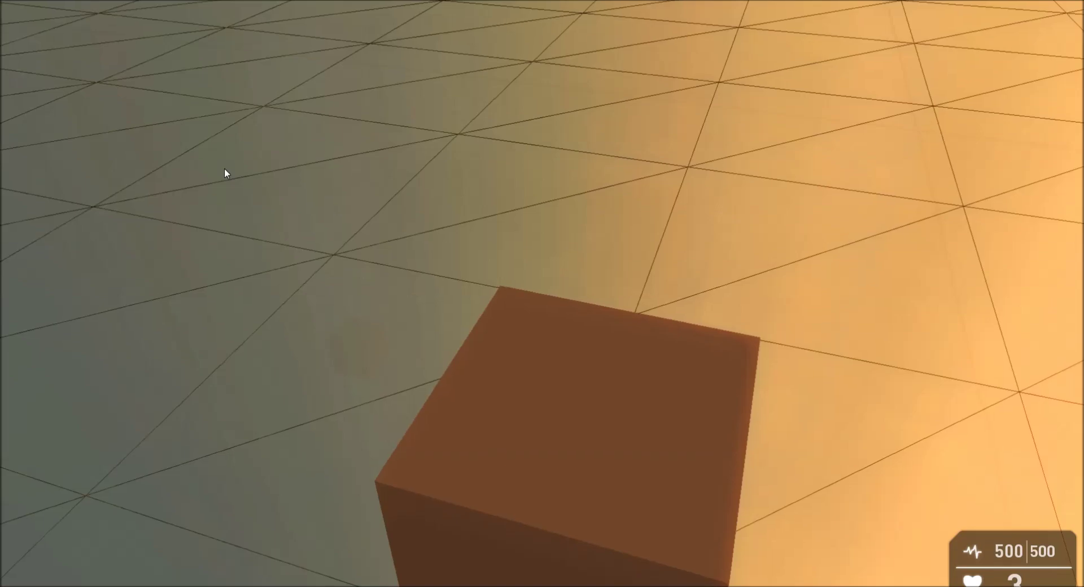
key("w")
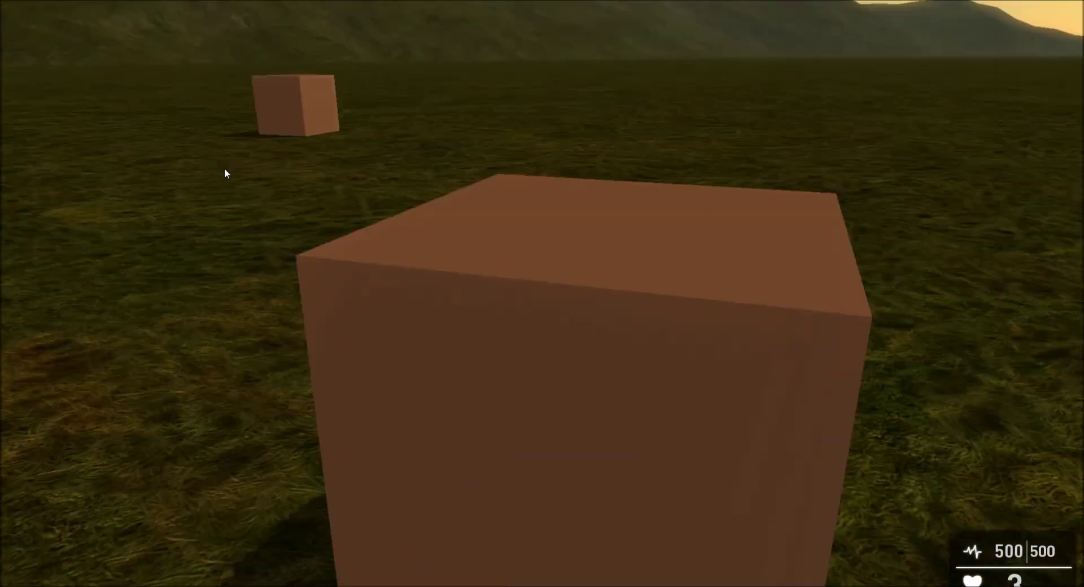
key("s")
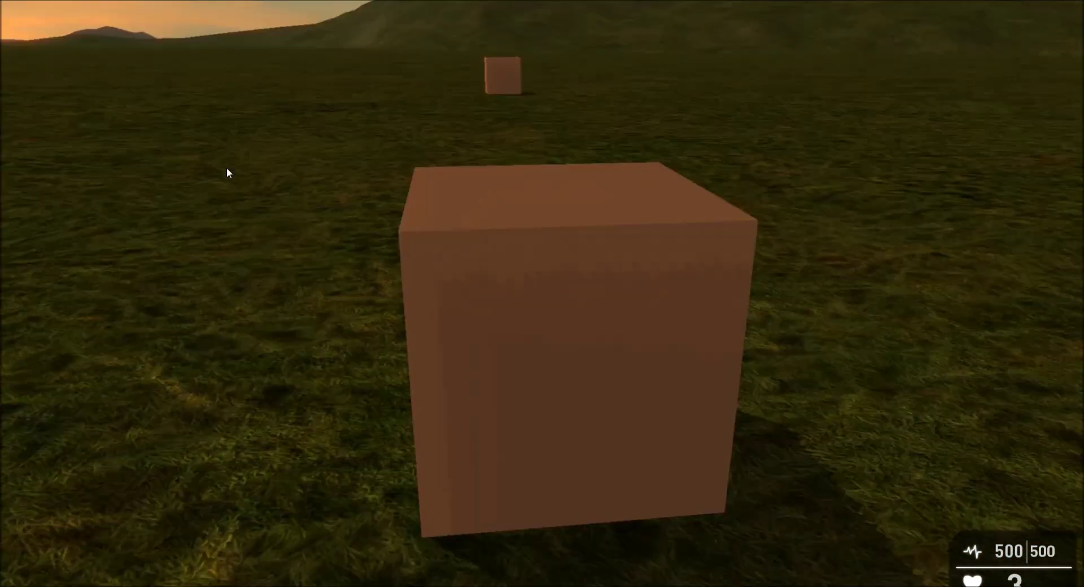
key("a")
key("d")
key("w")
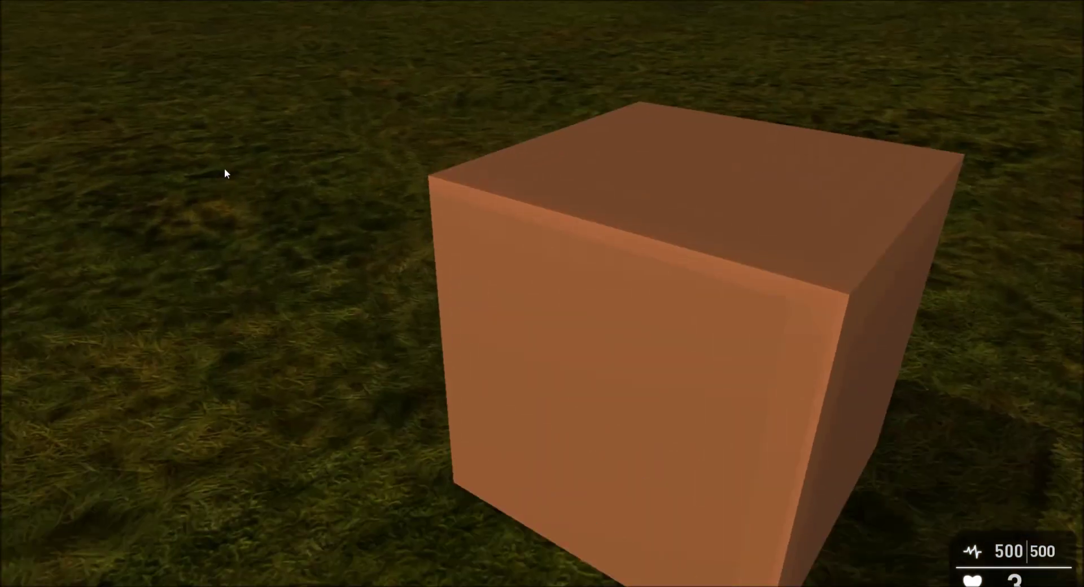
key("s")
key("d")
key("a")
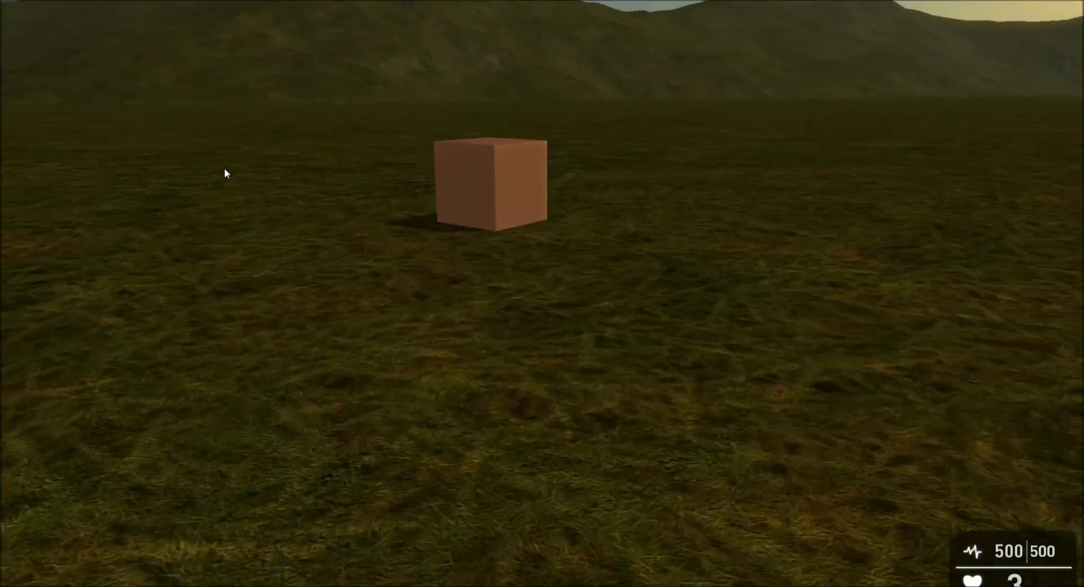
key("w")
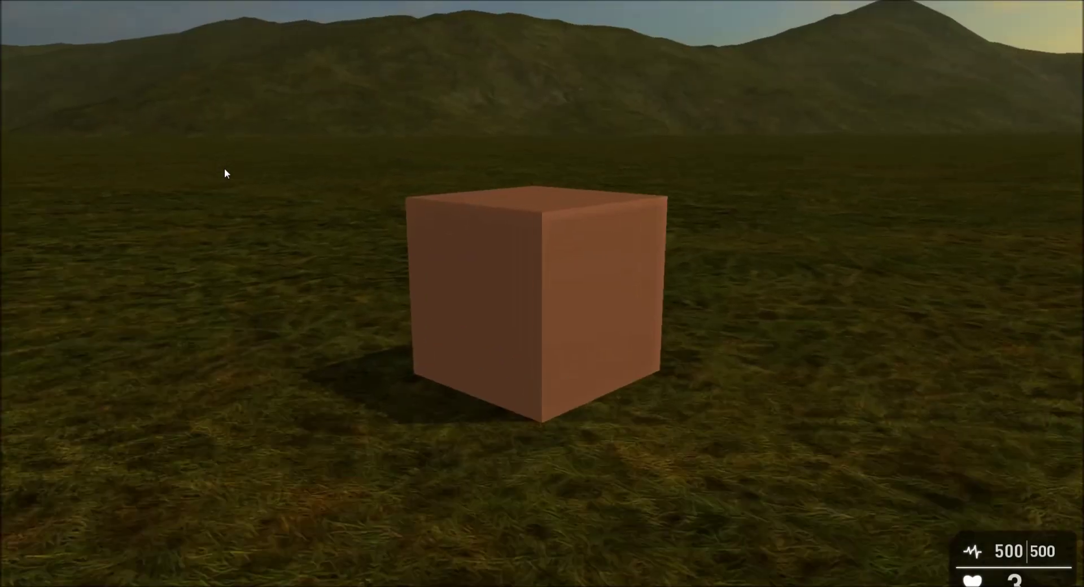
key("w")
key("a")
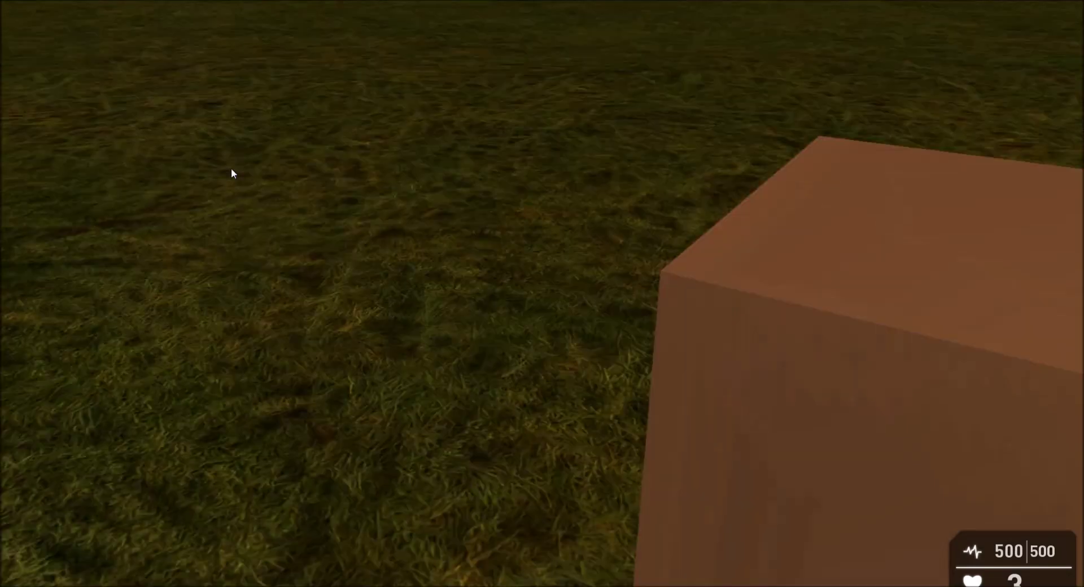
key("s")
key("d")
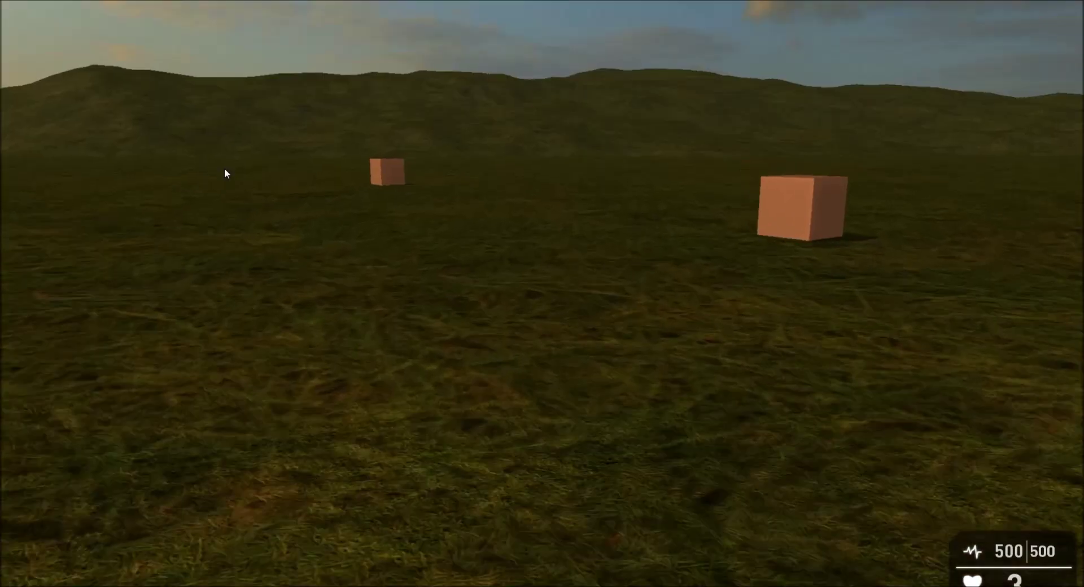
- Walk across the field to the other boxes and view them together toward the sunset
key("d")
key("w")
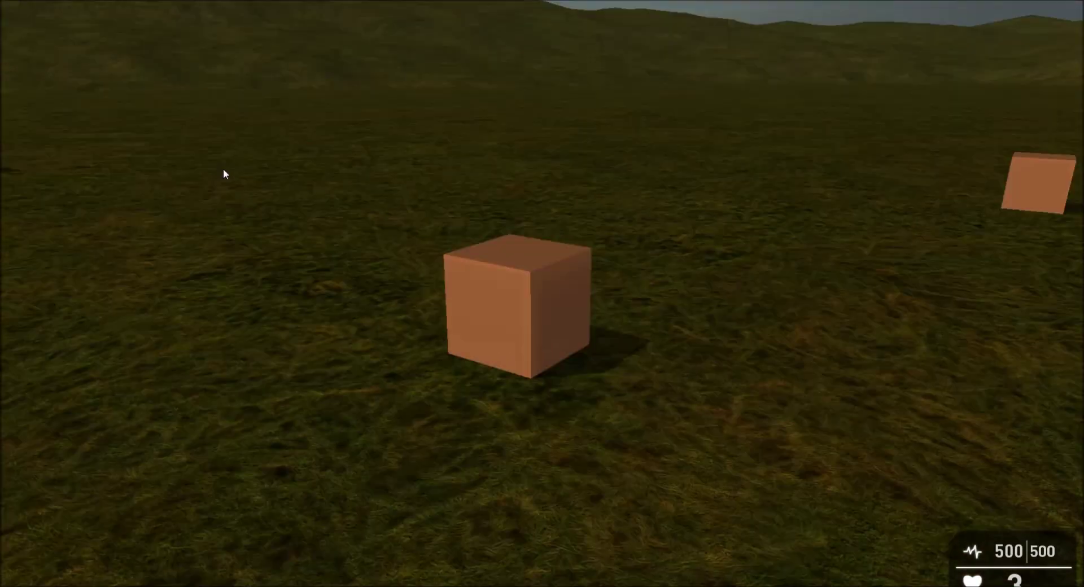
key("w")
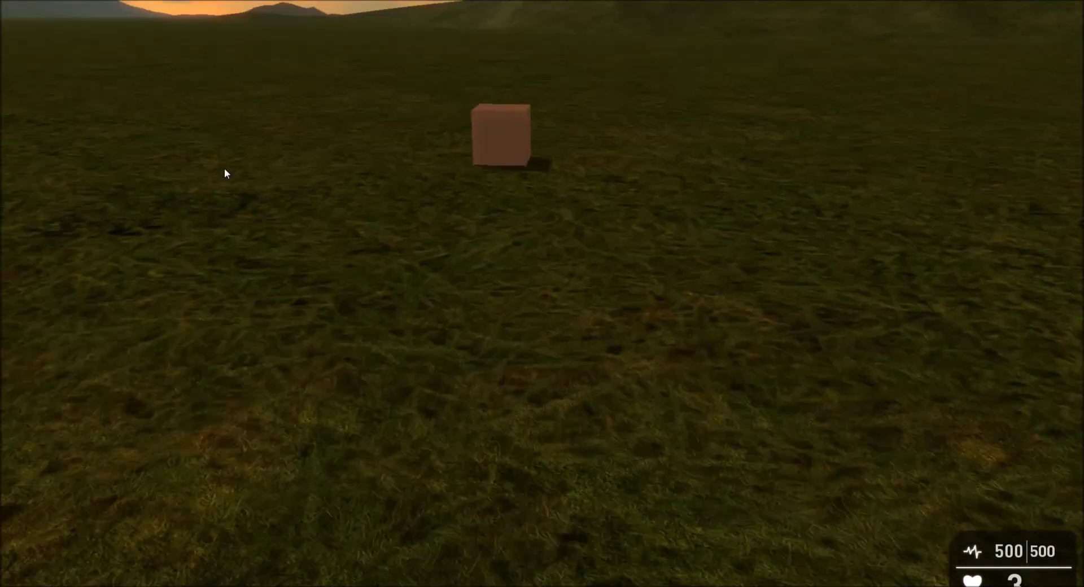
key("w")
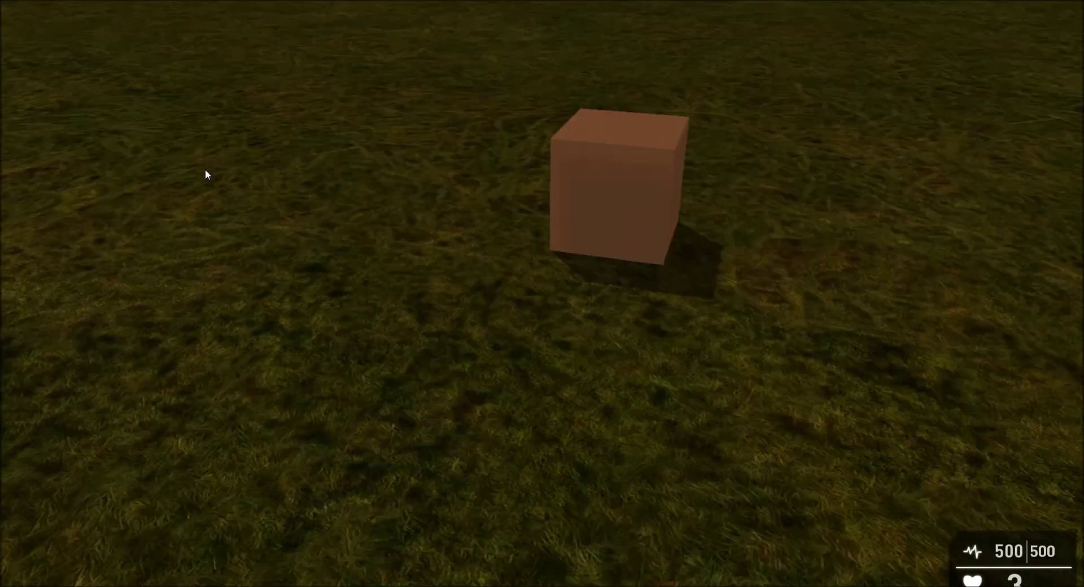
key("w")
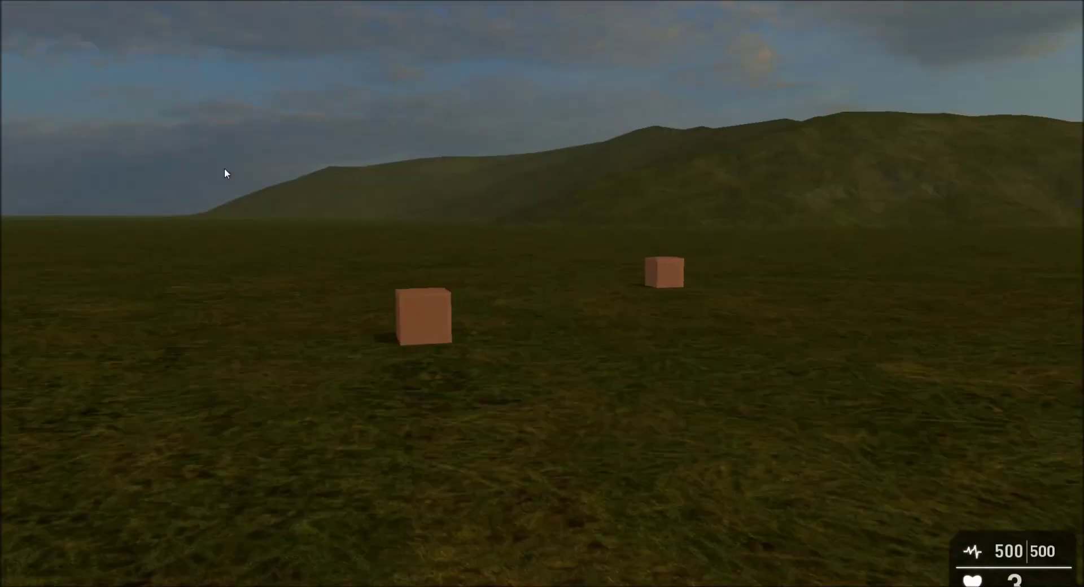
key("w")
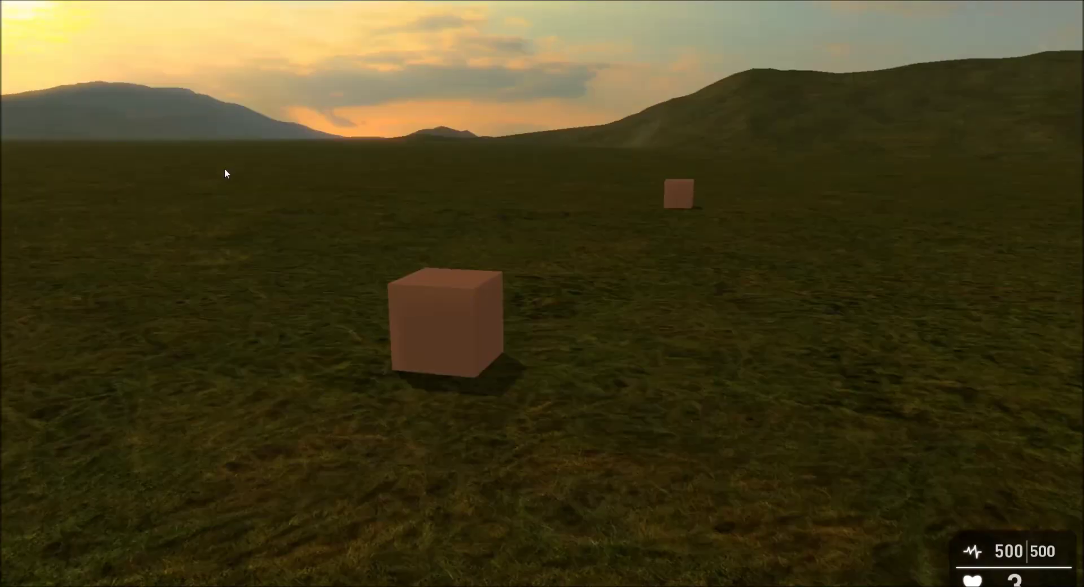
key("w")
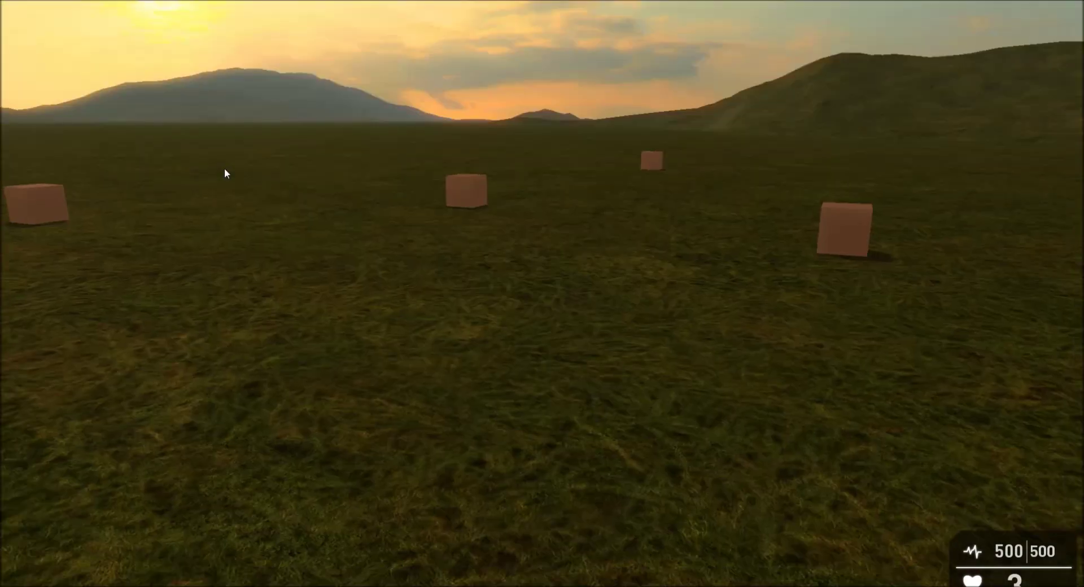
key("s")
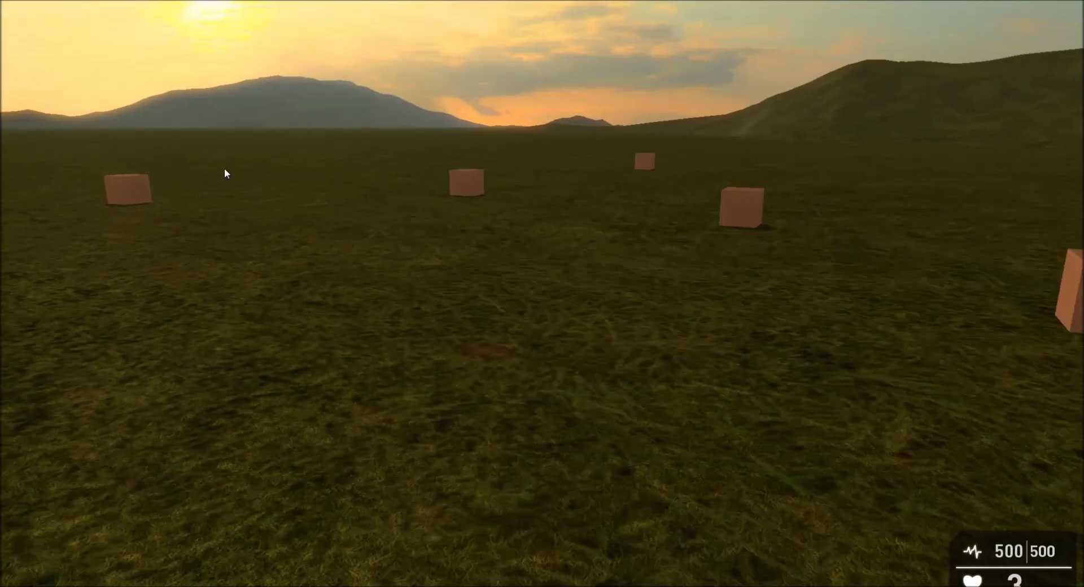
key("d")
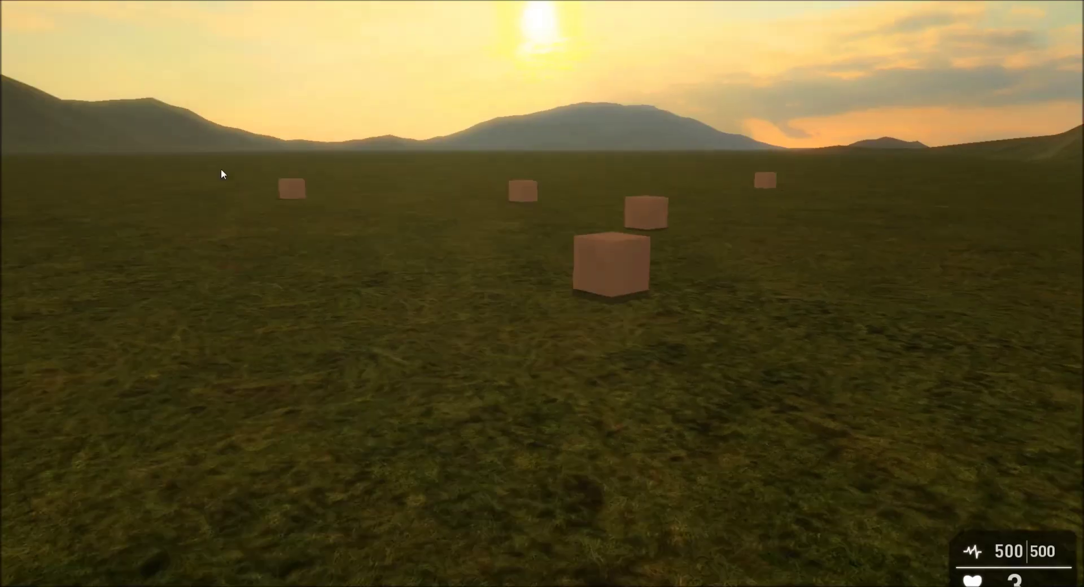
key("d")
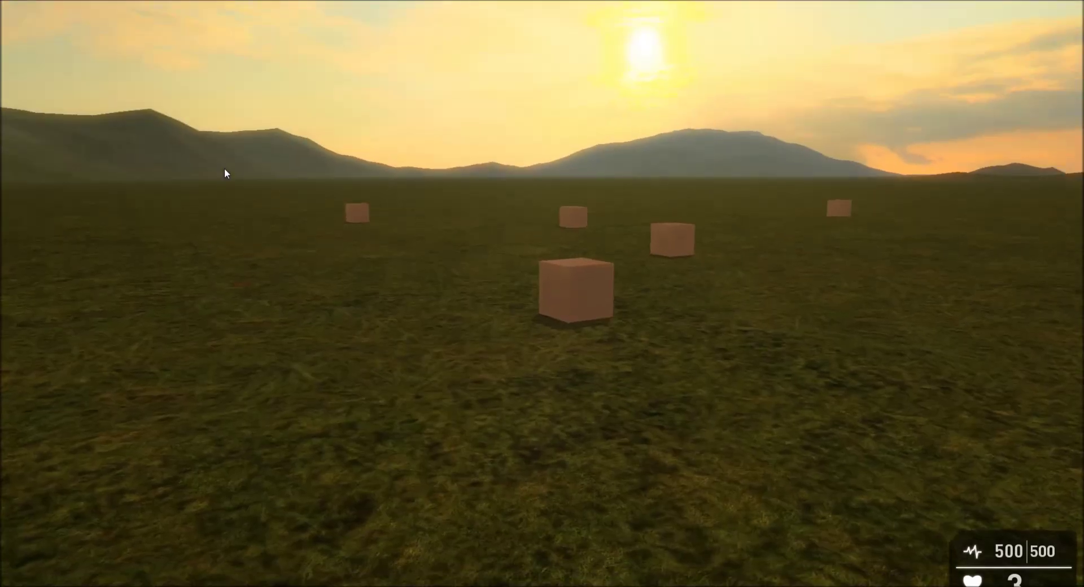